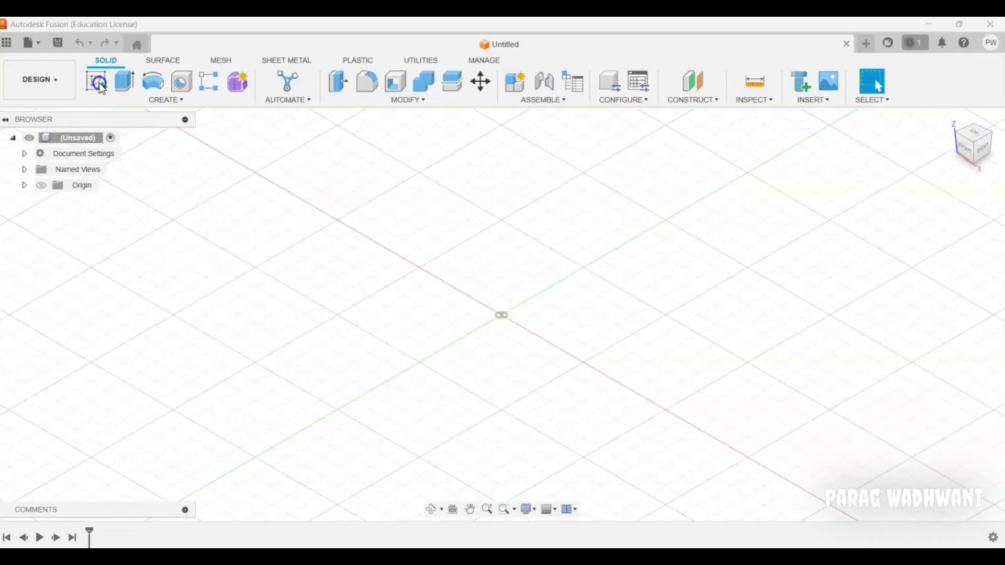
Start a sketch on the front XZ plane and draw a 15 mm base line from the origin
click(102, 89)
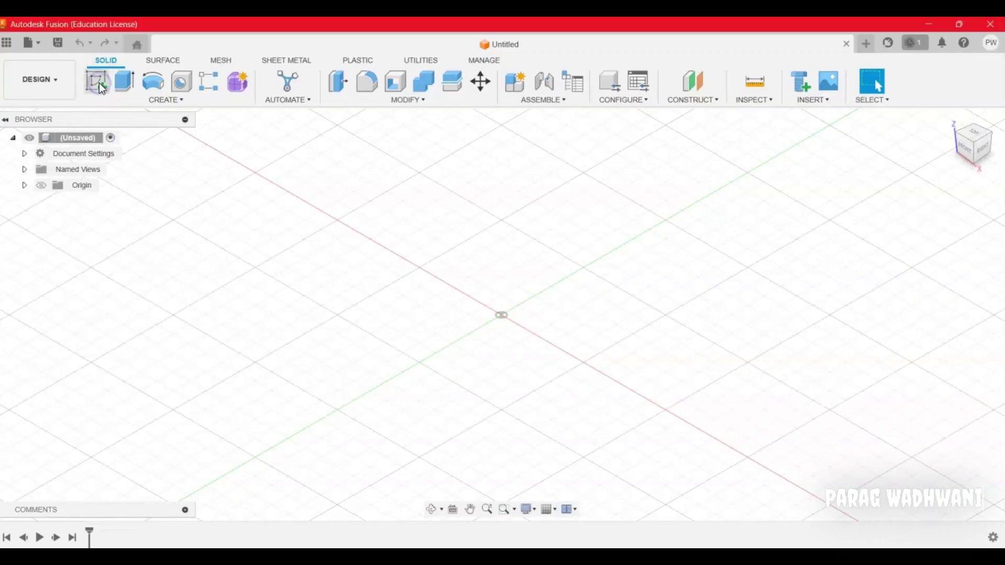
click(526, 278)
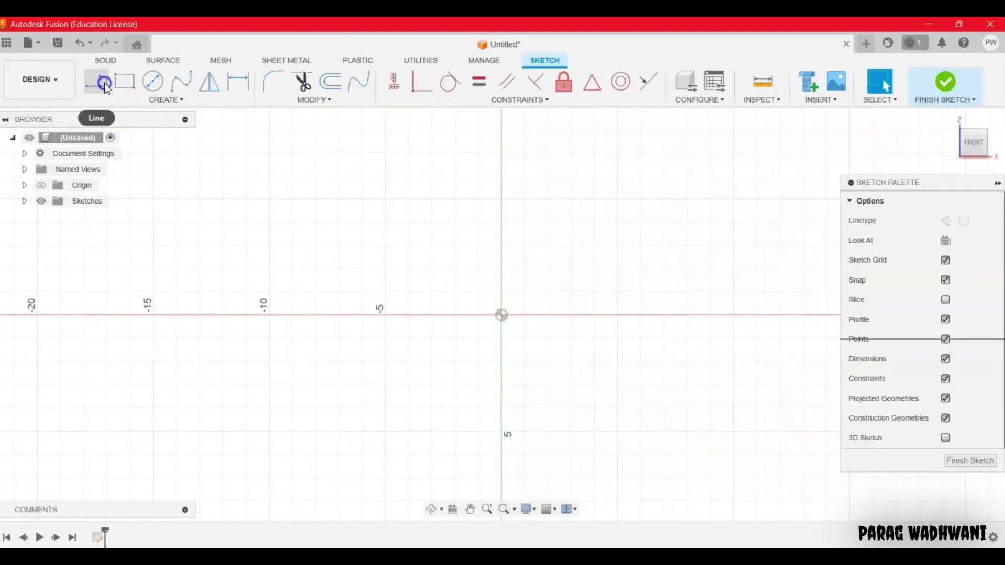
click(99, 82)
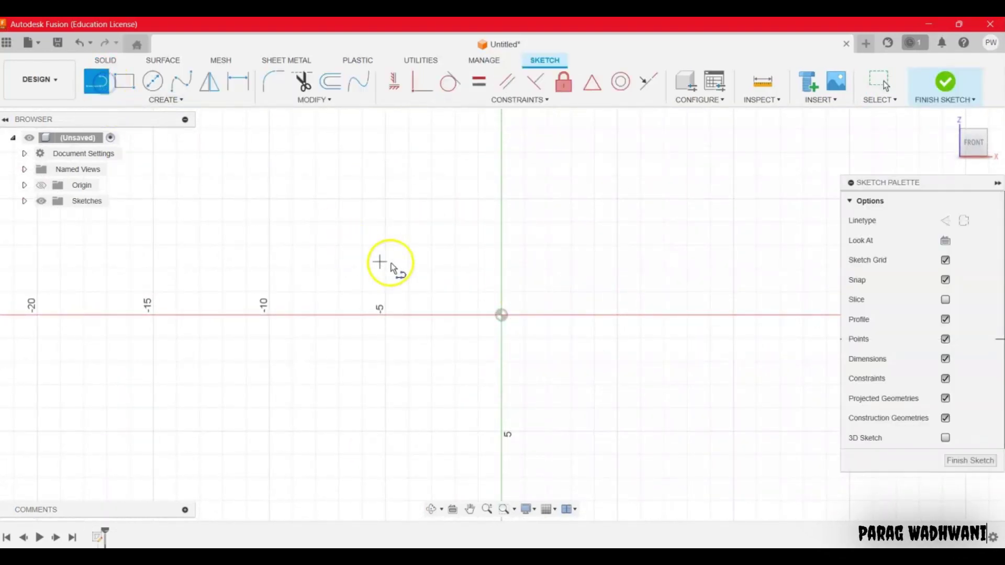
click(502, 315)
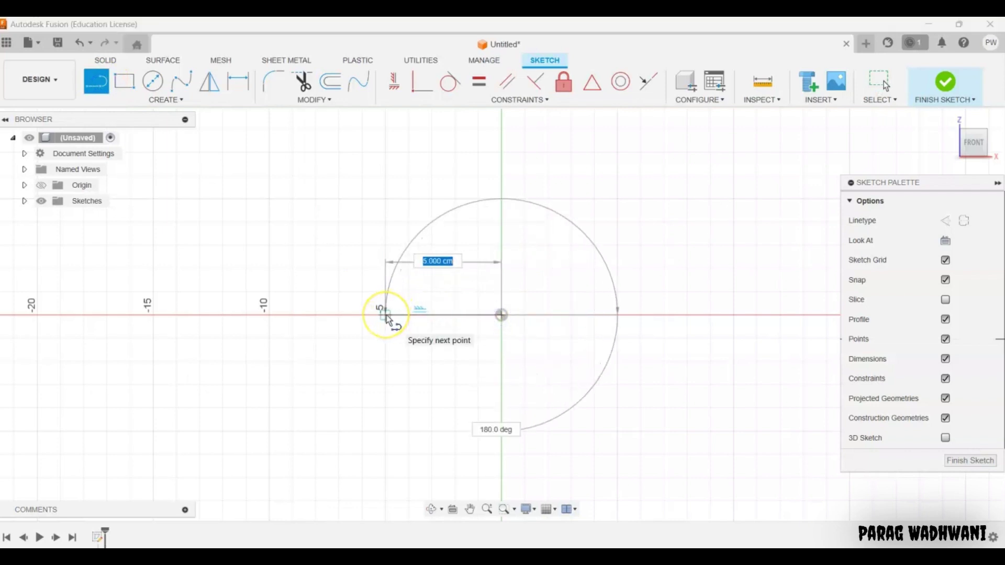
drag(387, 317, 425, 316)
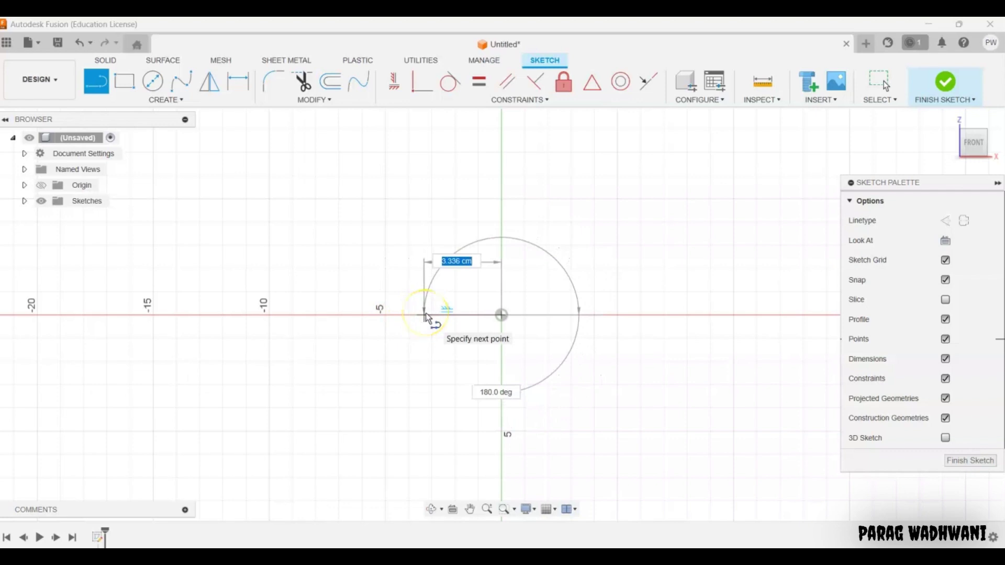
key(Tab)
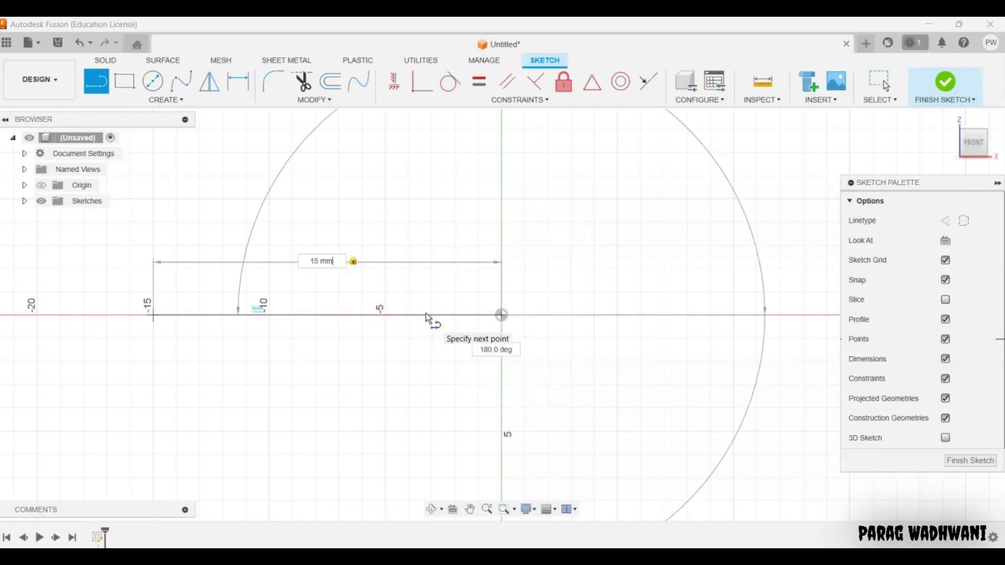
click(464, 314)
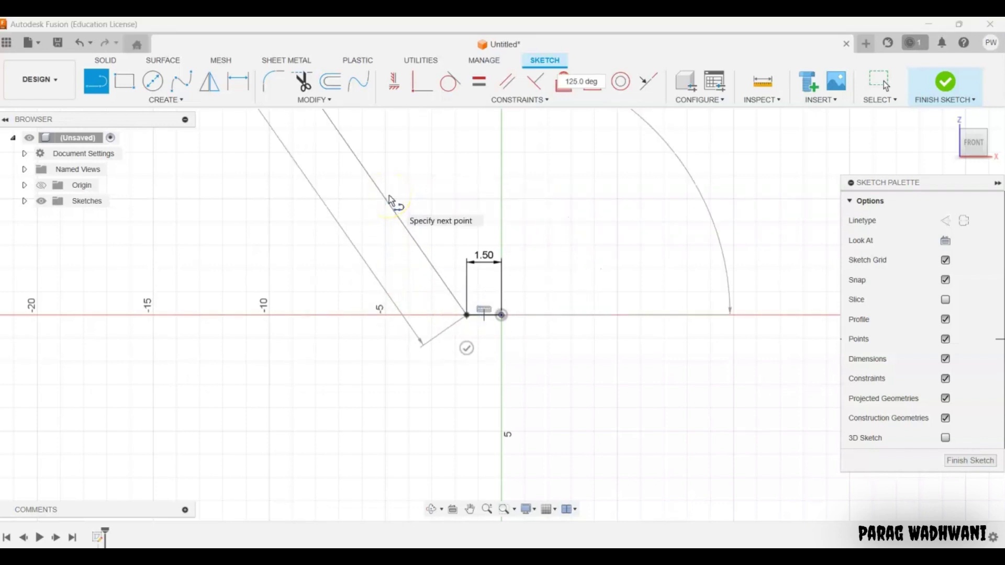
Add a 40 mm slanted side, top edge and vertical closing edge, then finish the sketch
text(40 mm)
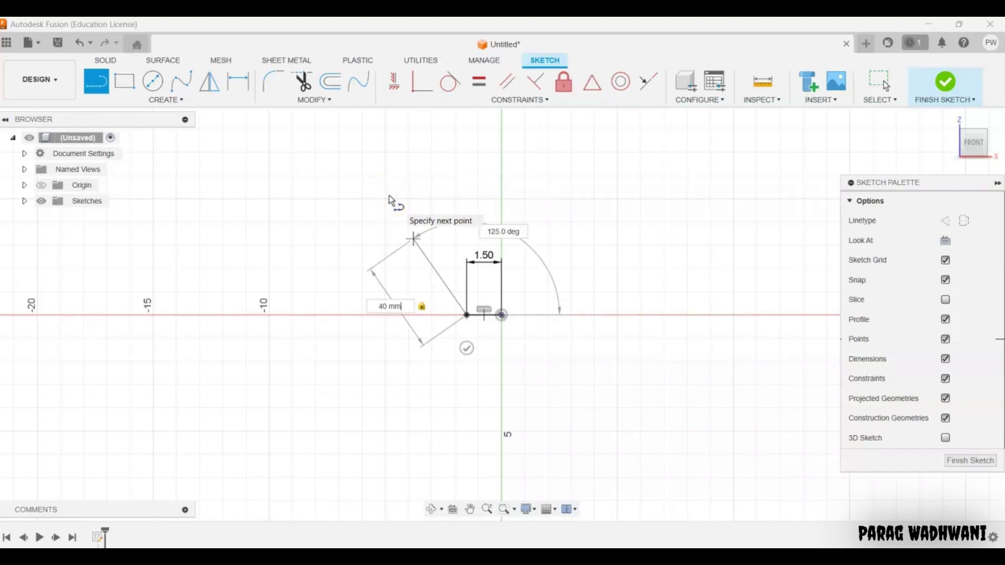
click(407, 245)
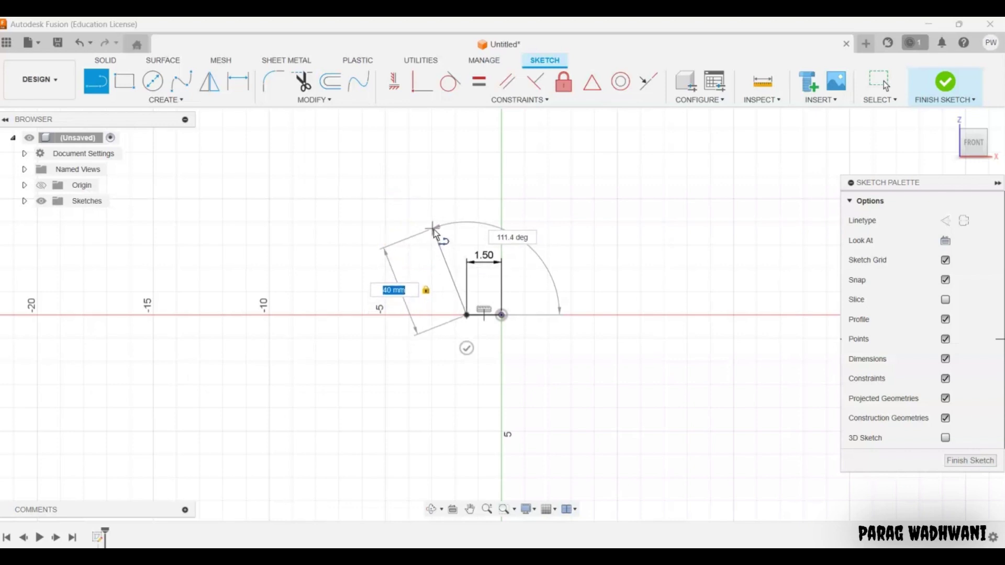
click(432, 228)
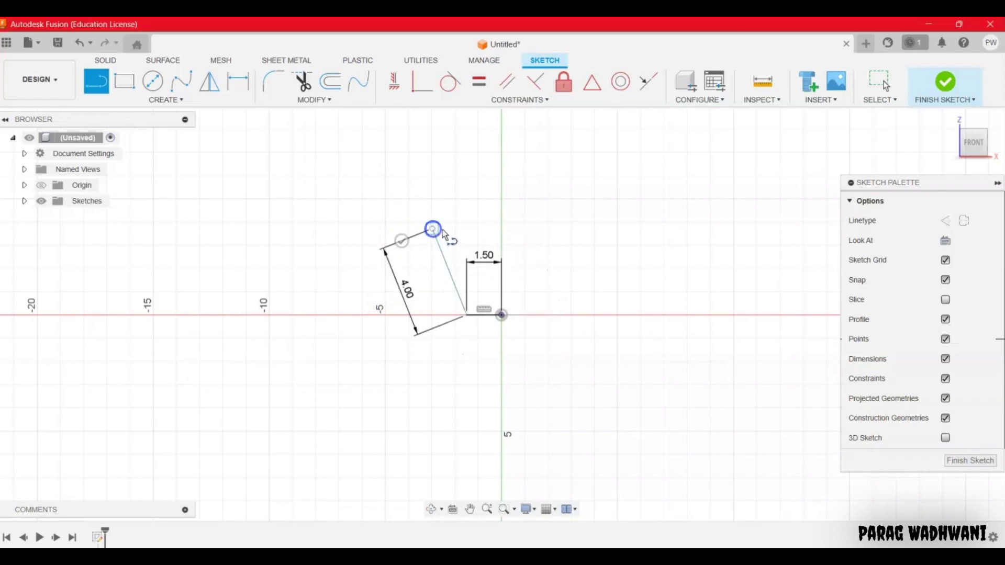
click(502, 228)
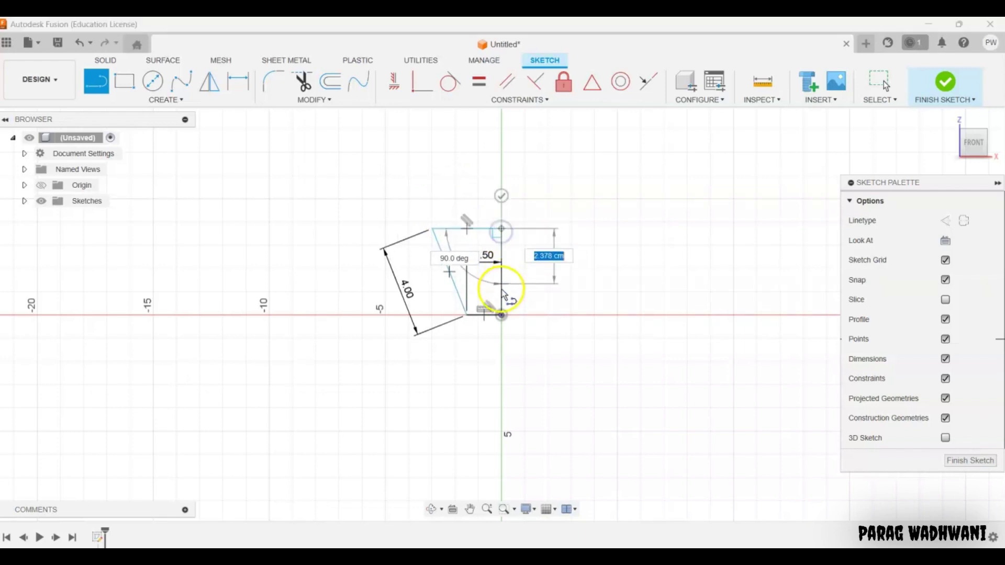
click(502, 315)
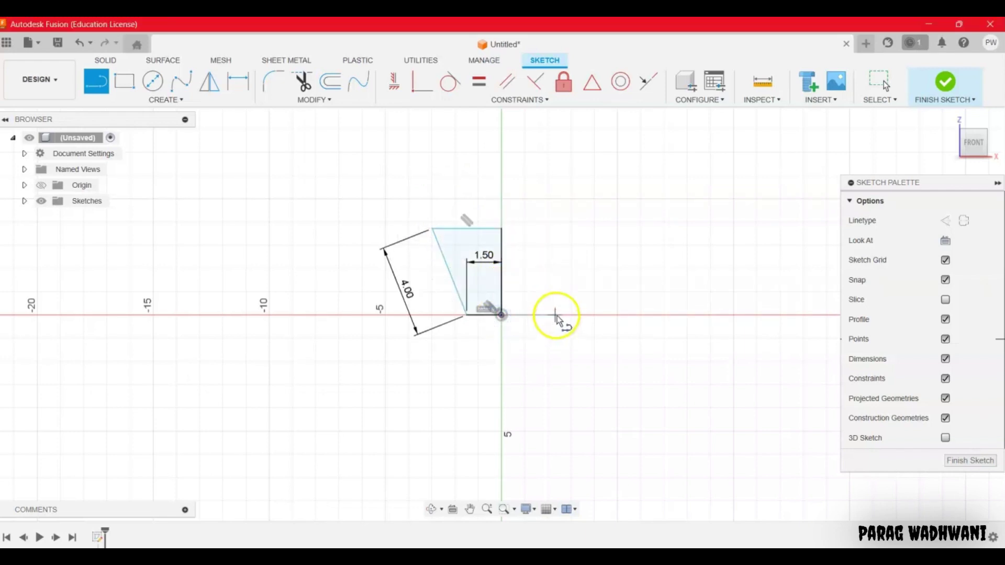
key(Escape)
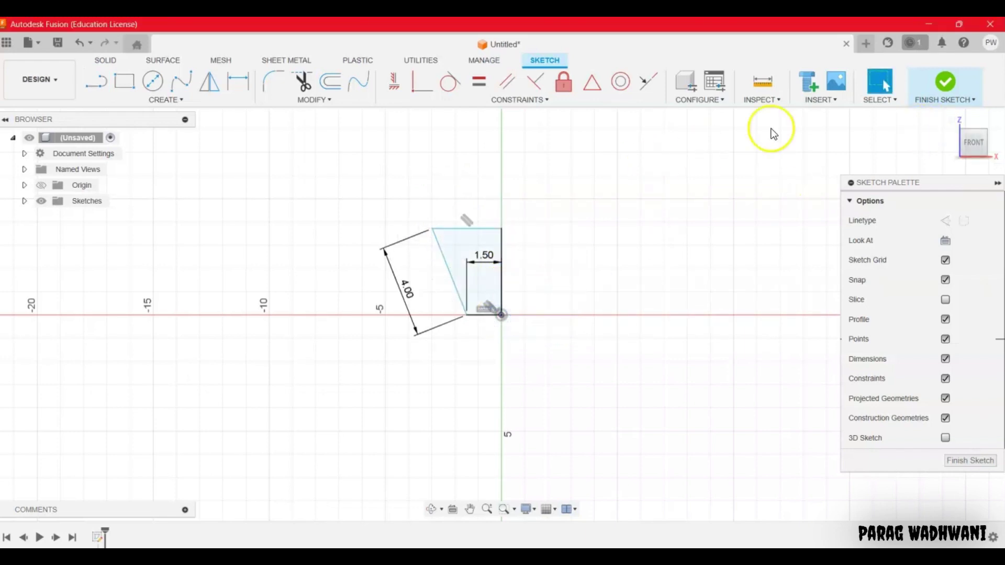
click(956, 76)
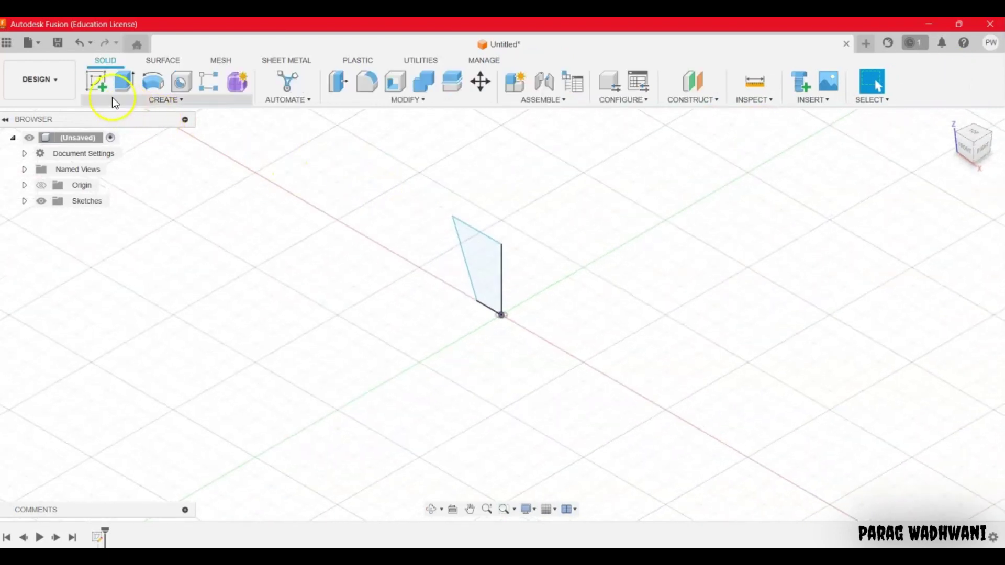
Revolve the profile 360° around its vertical edge as a new body, viewed from the front
click(157, 82)
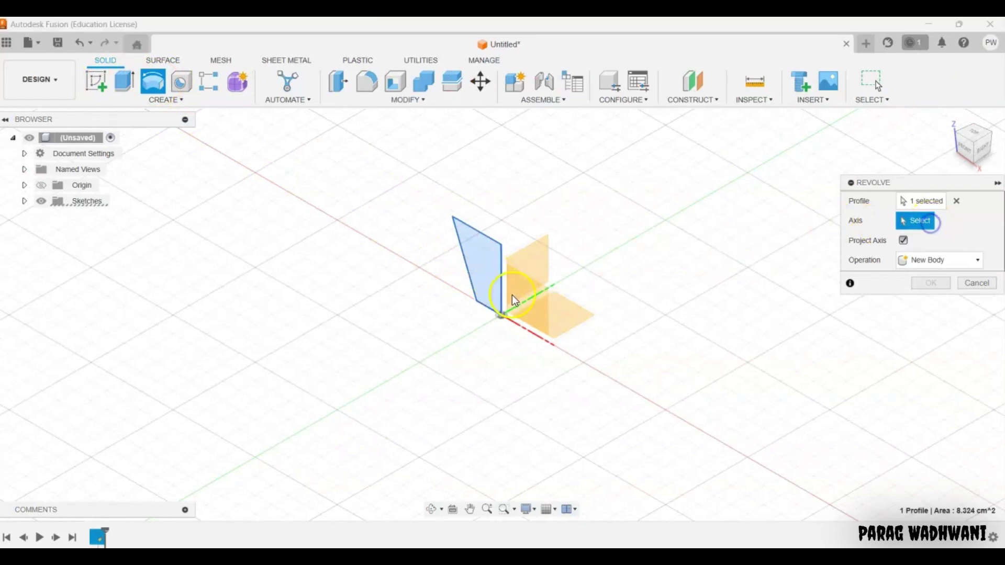
click(501, 287)
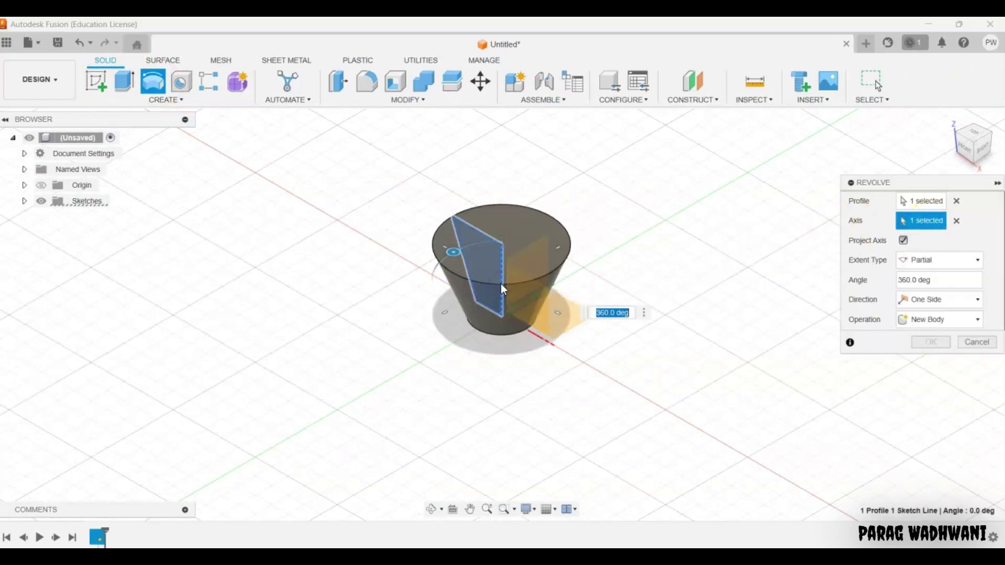
click(936, 341)
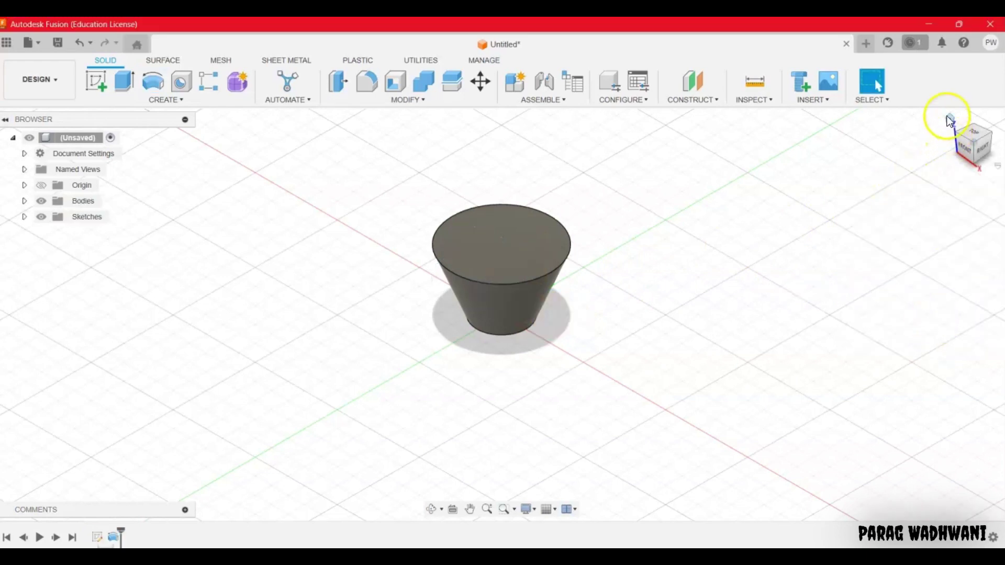
click(966, 146)
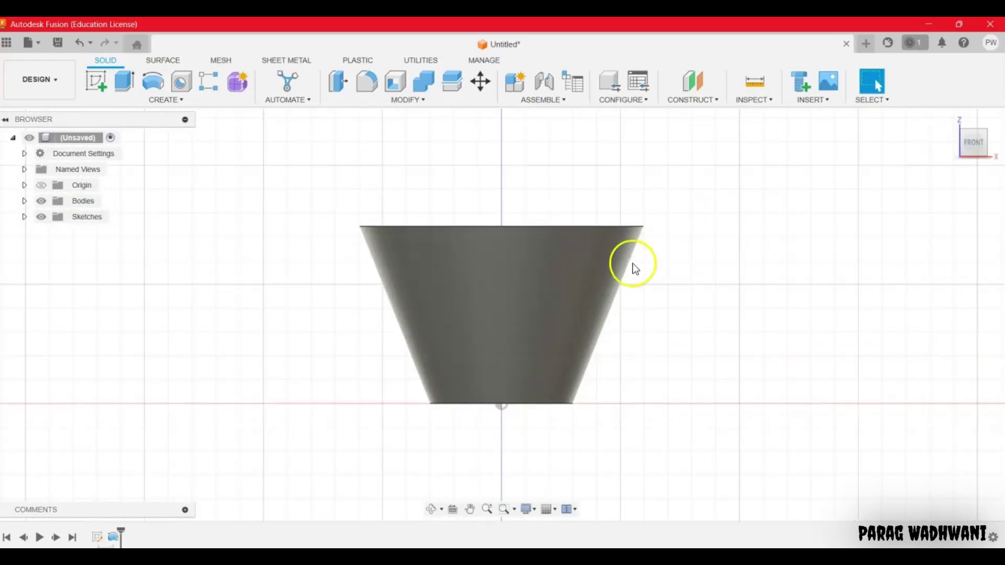
Start a front-plane sketch and try a 3-point handle arc, then undo it
click(110, 84)
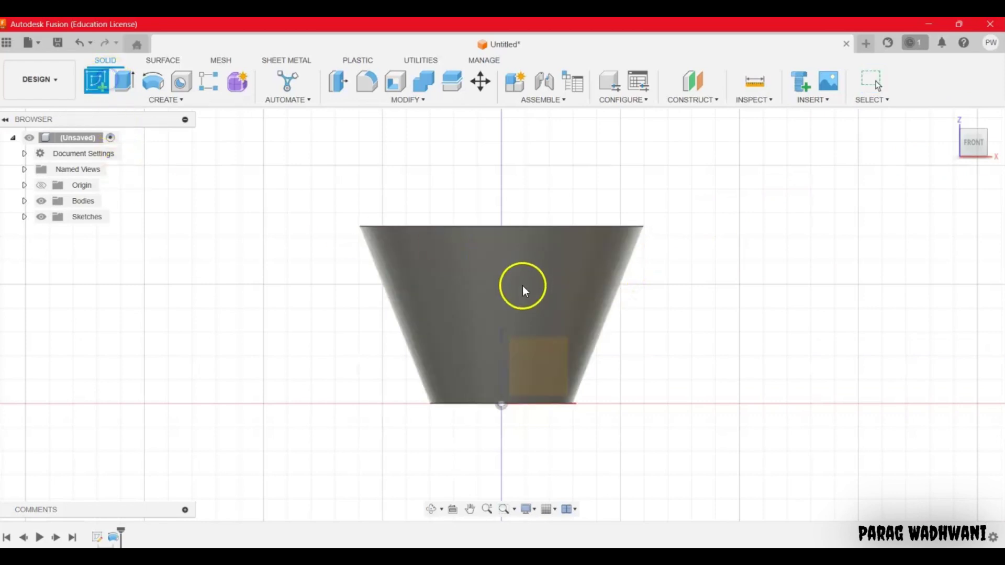
click(536, 373)
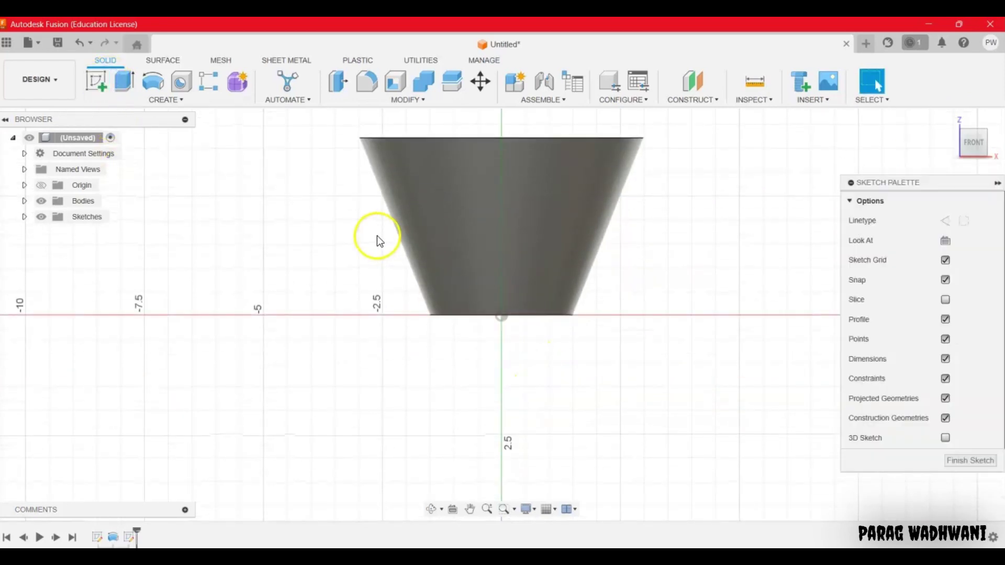
click(143, 102)
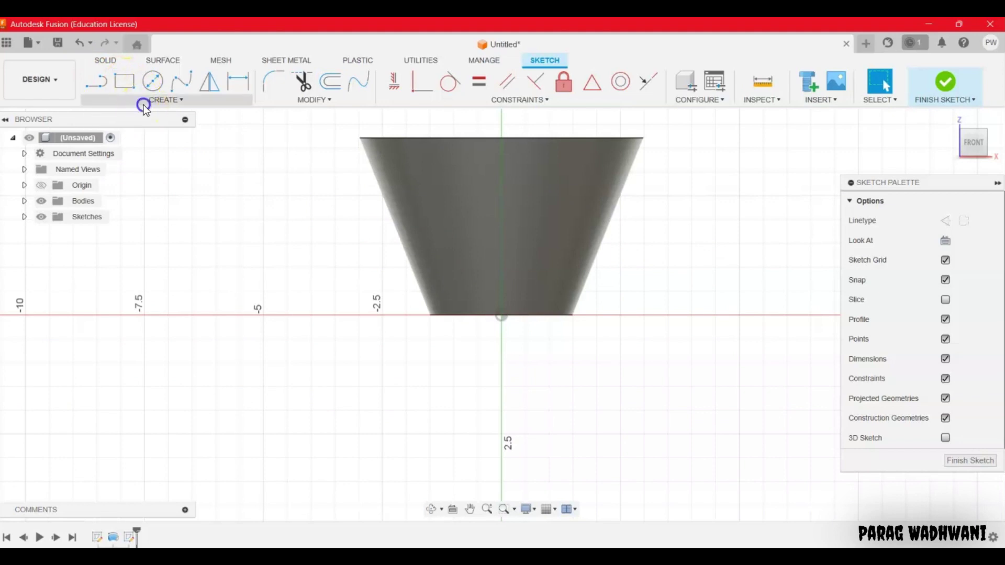
click(139, 153)
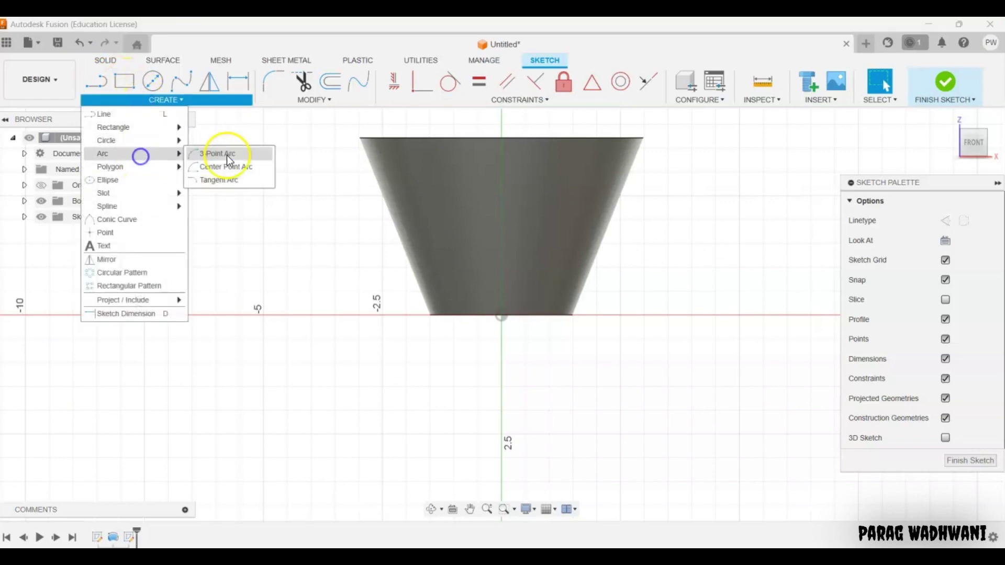
click(230, 154)
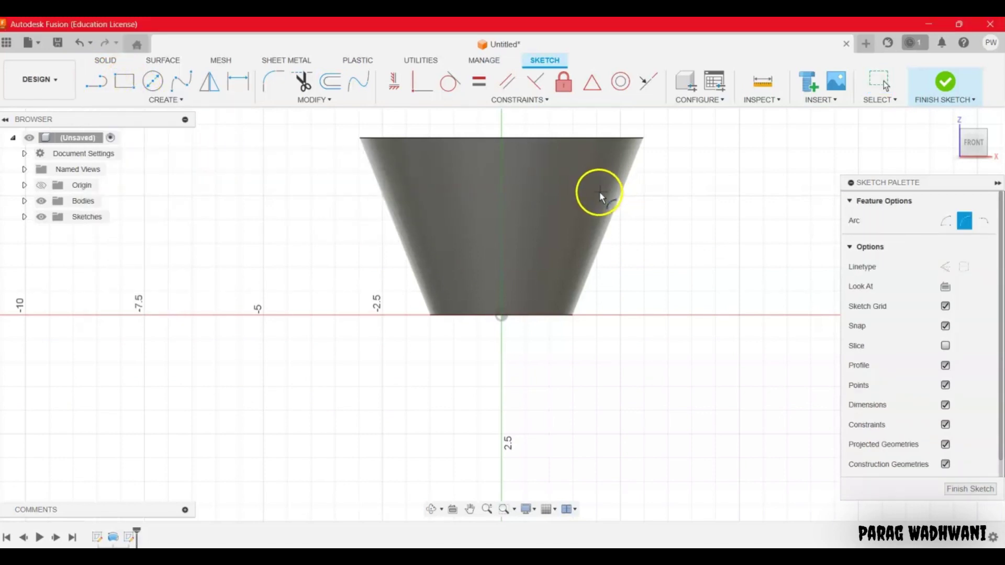
click(598, 193)
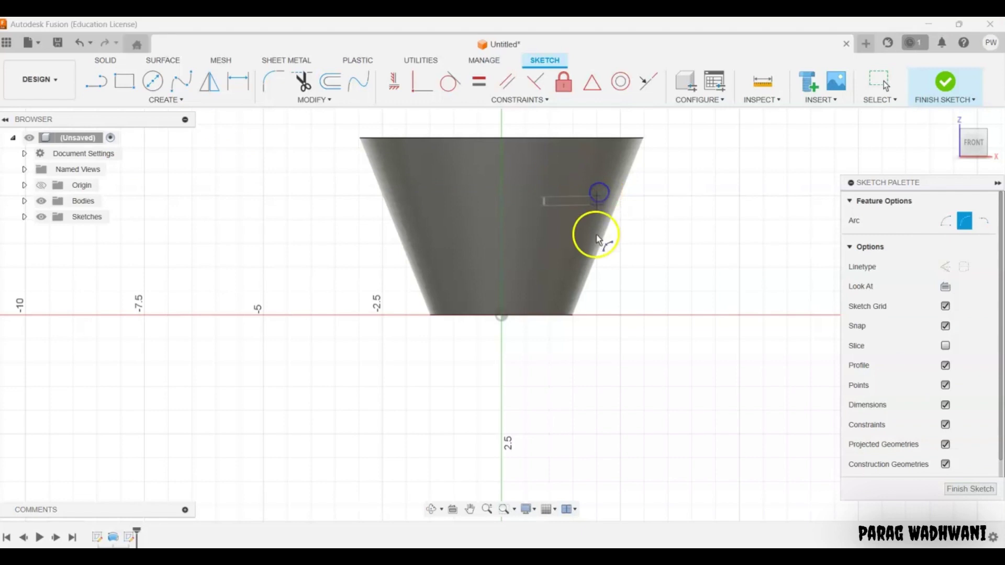
click(574, 268)
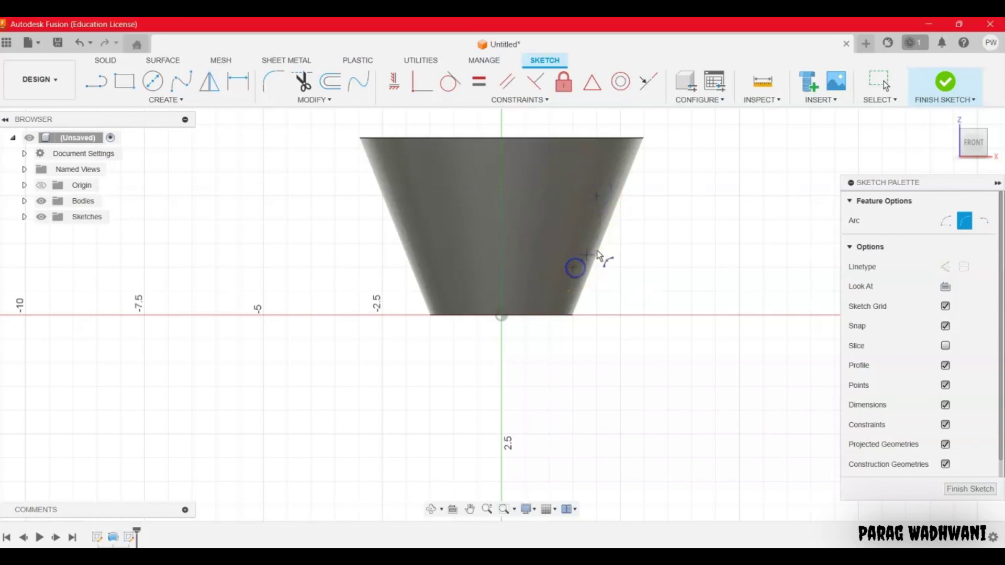
click(621, 243)
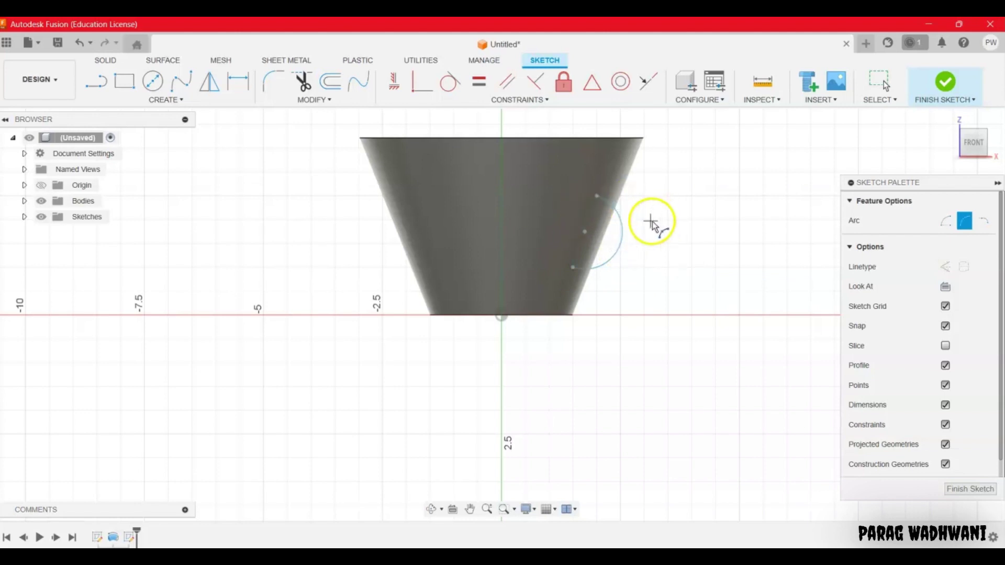
key(Escape)
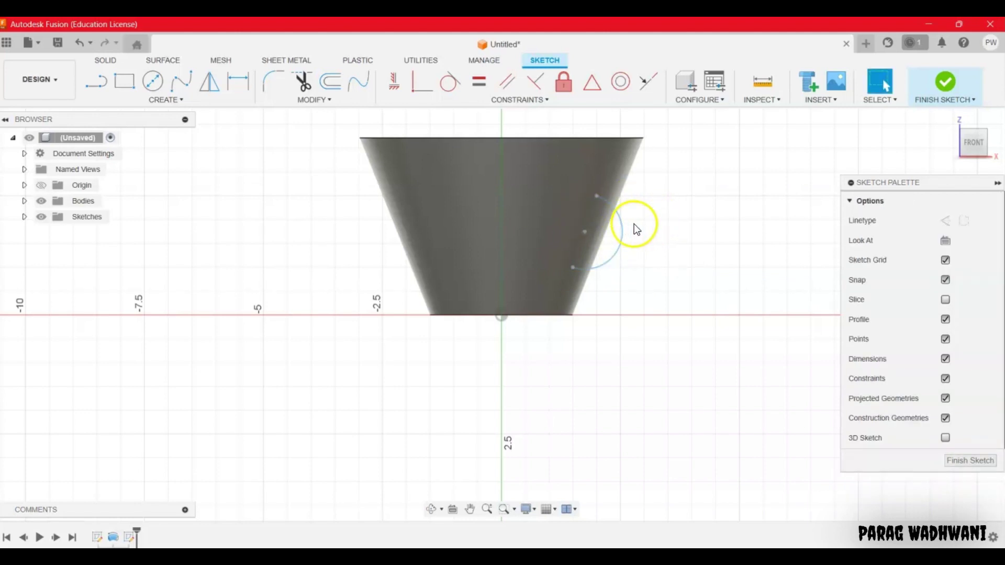
key(ctrl+z)
Draw outer and inner 3-point arcs beside the cup wall for the handle
click(142, 100)
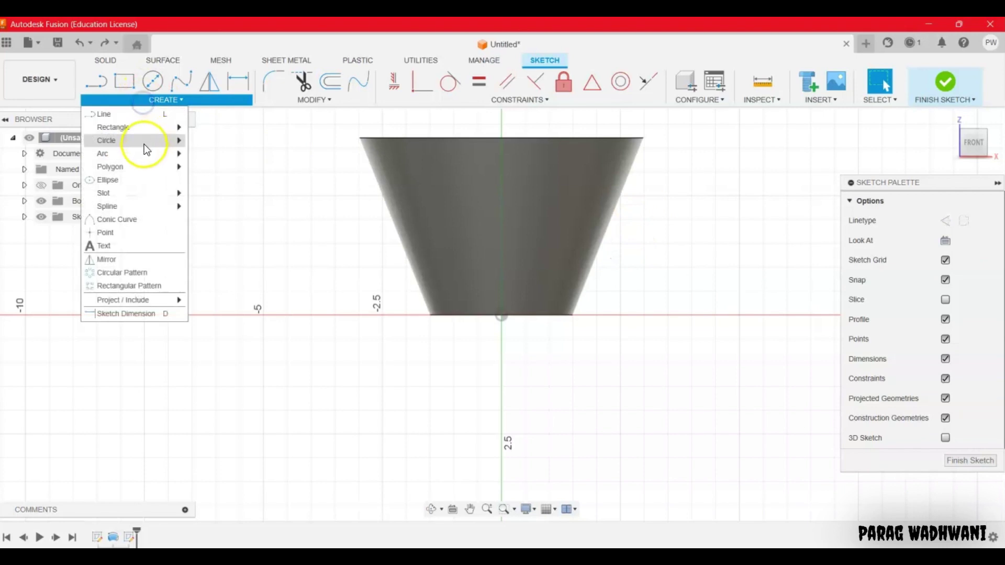
click(213, 151)
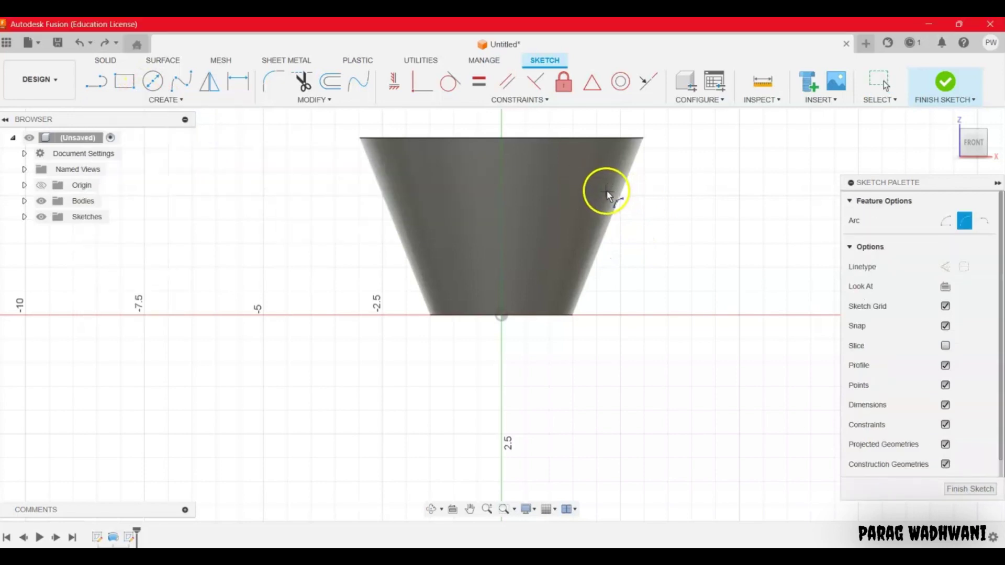
click(599, 193)
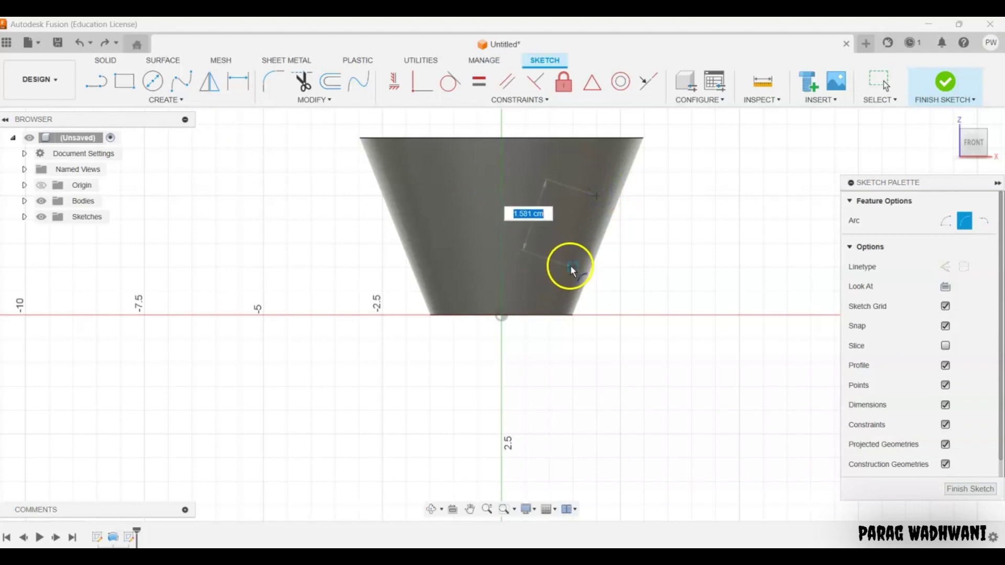
click(573, 267)
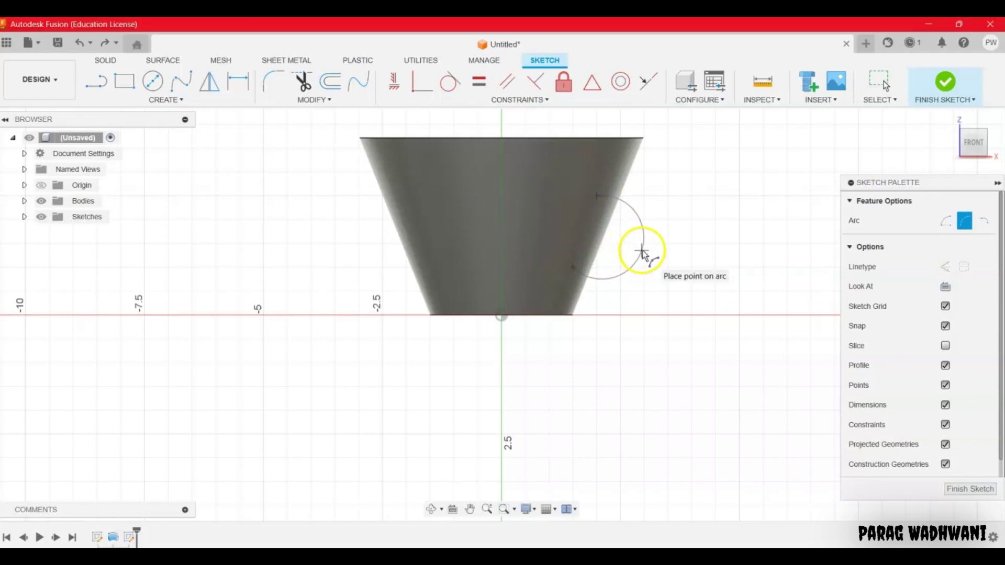
click(644, 246)
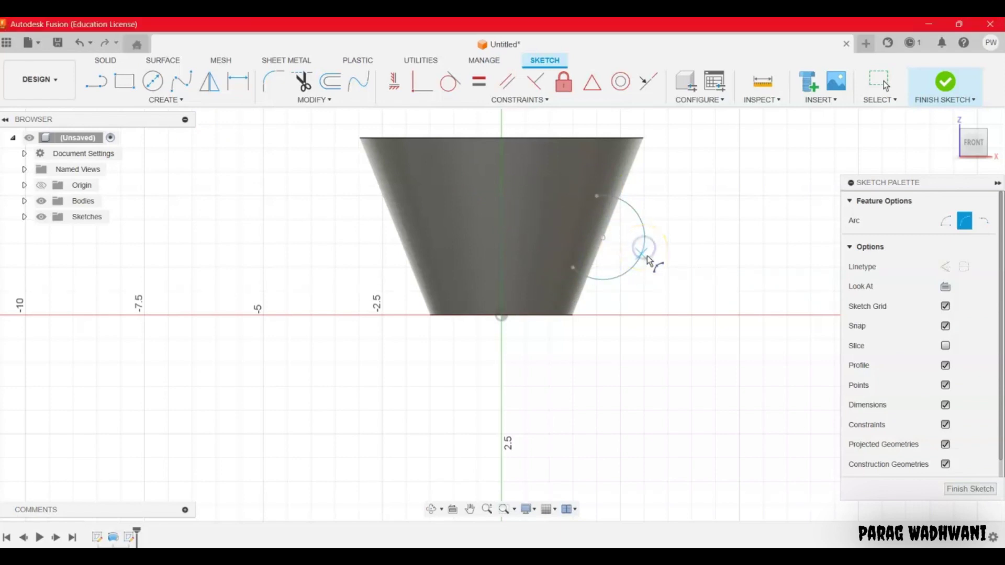
click(603, 171)
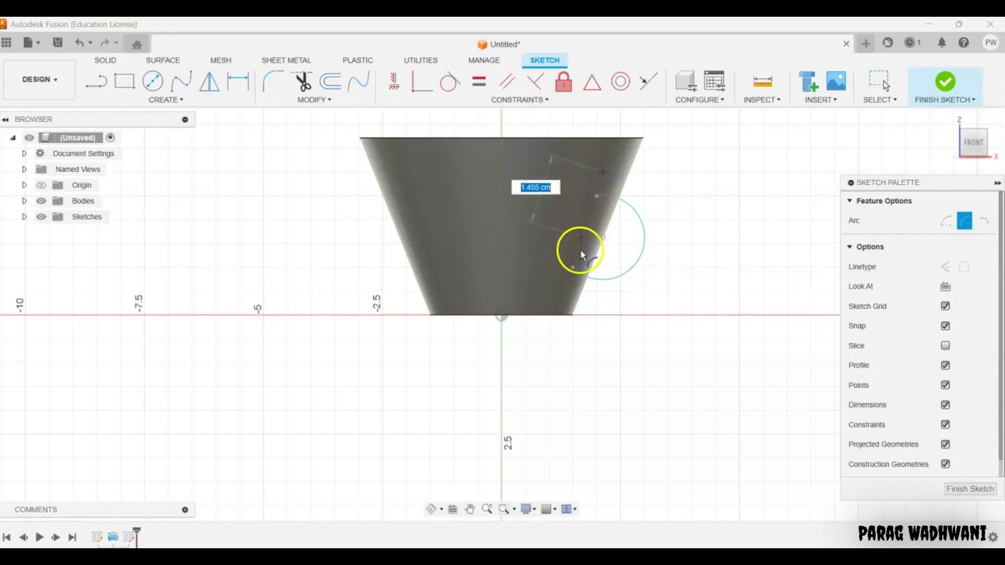
click(561, 291)
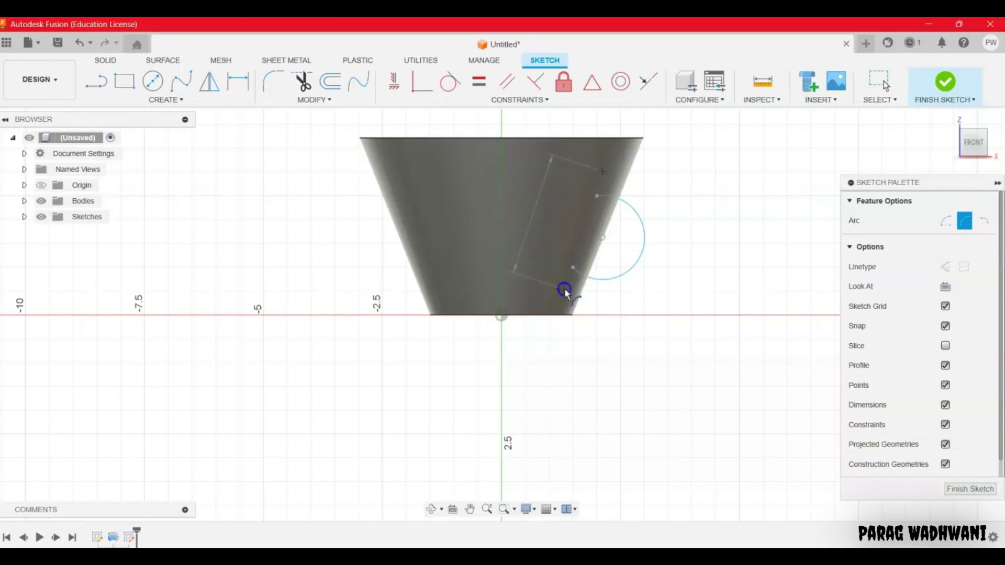
click(656, 269)
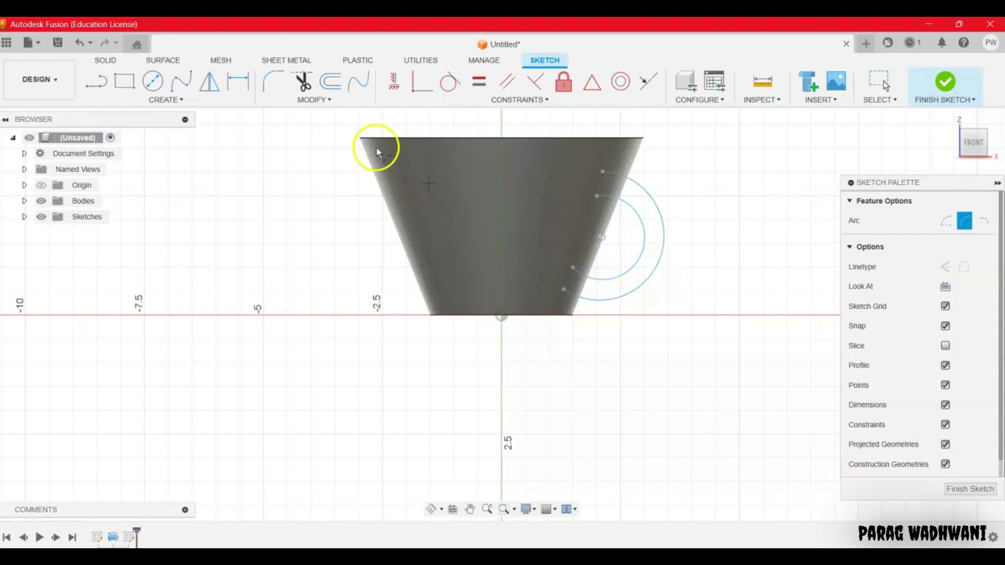
Close both arc ends with lines, finish the sketch, and return to the home view
click(96, 86)
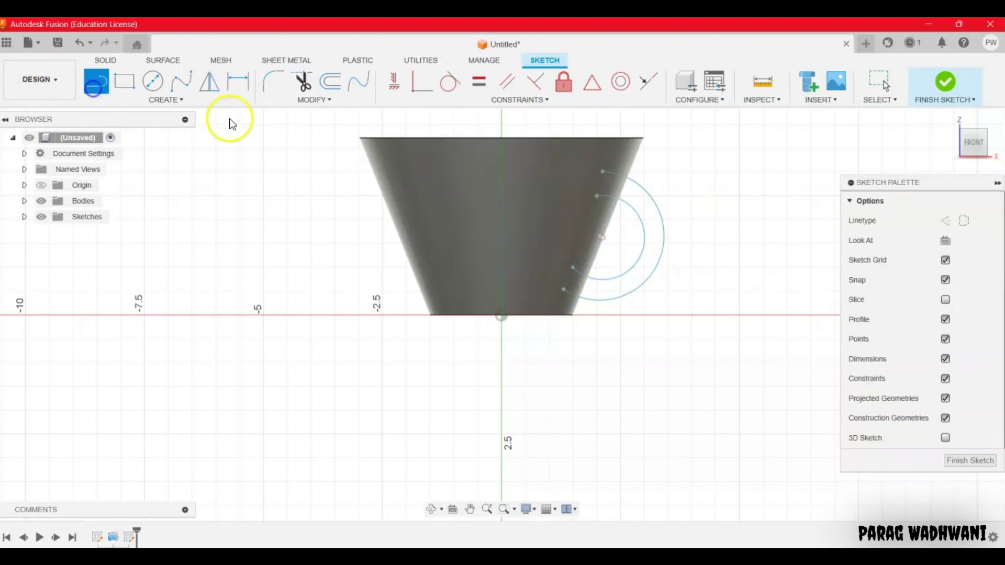
click(602, 171)
click(596, 196)
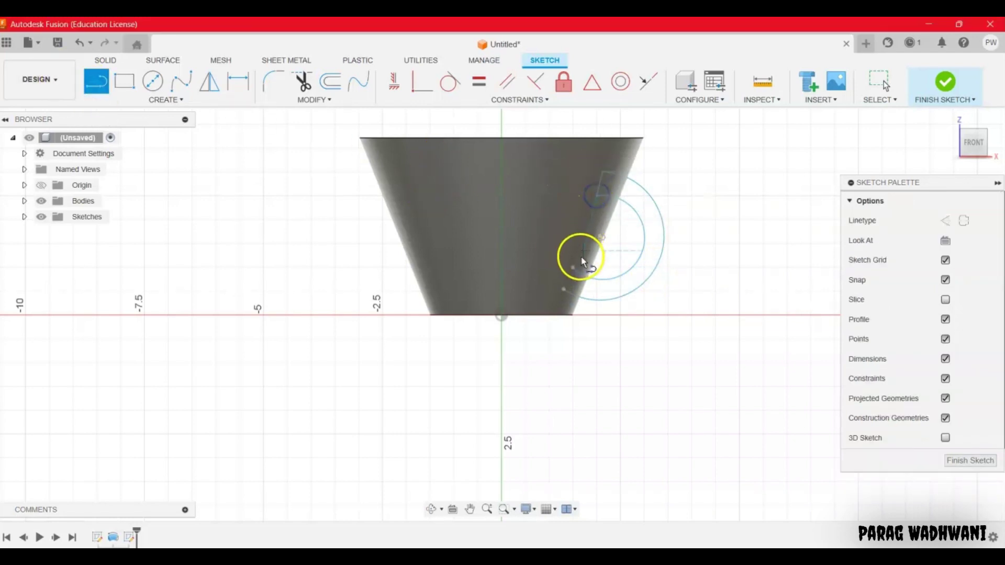
click(572, 267)
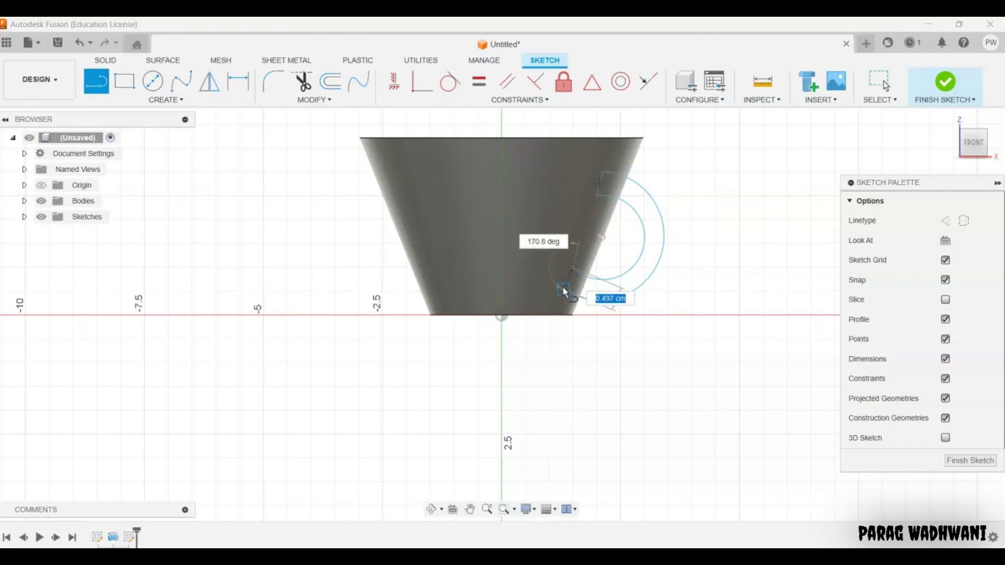
click(563, 287)
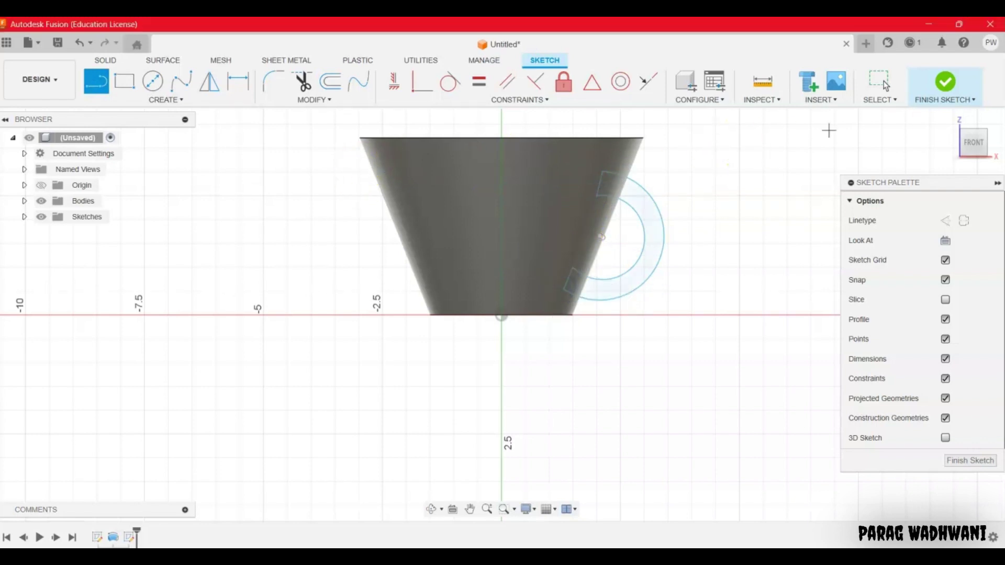
click(944, 82)
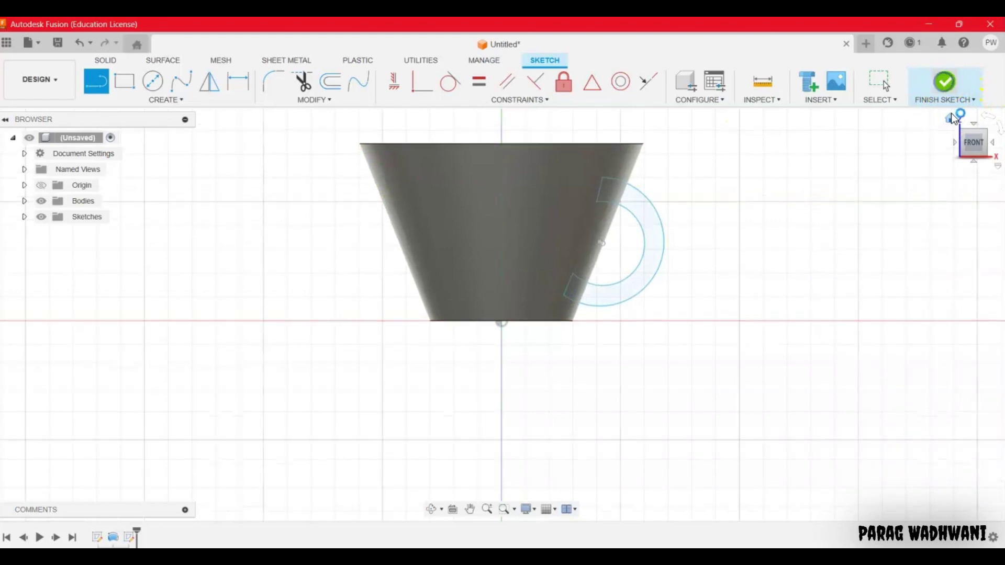
click(952, 119)
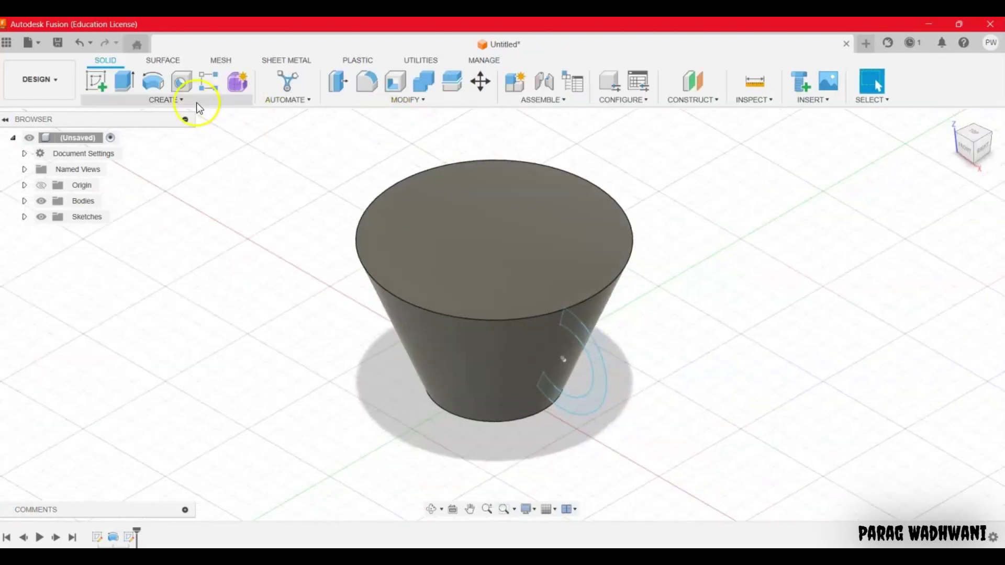
Extrude the handle profile, then undo the result that notched the cup
click(124, 81)
click(586, 361)
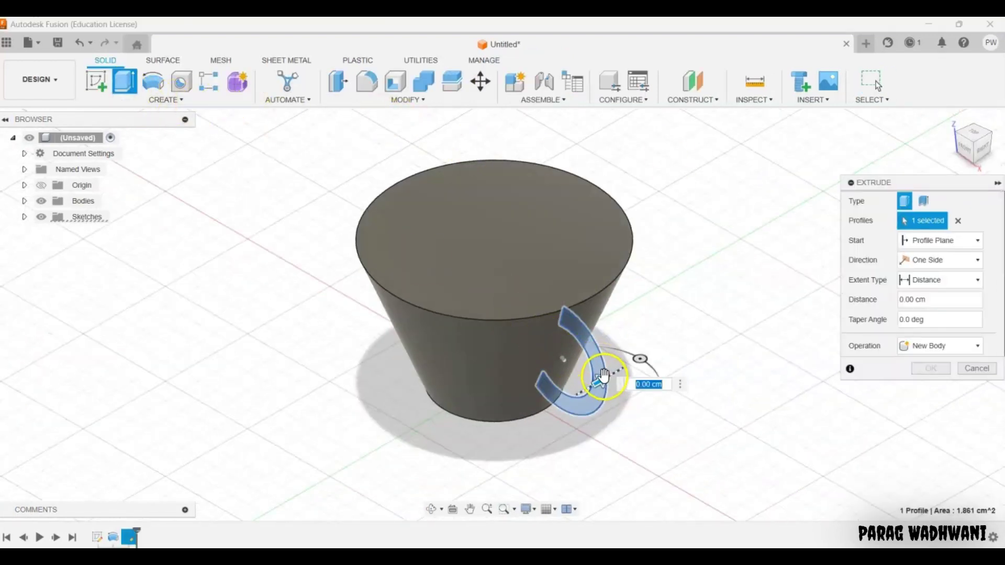
drag(603, 375, 620, 371)
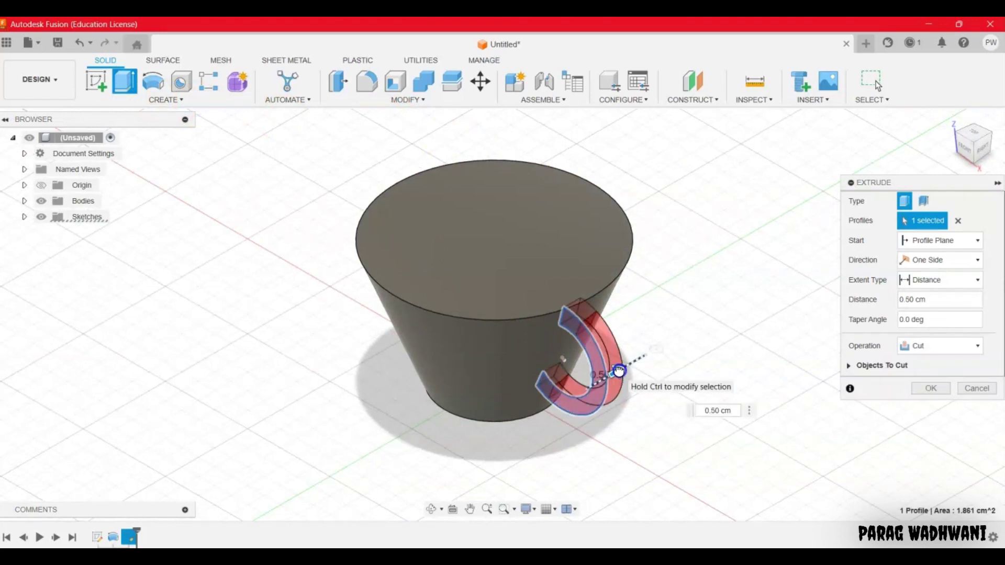
click(923, 387)
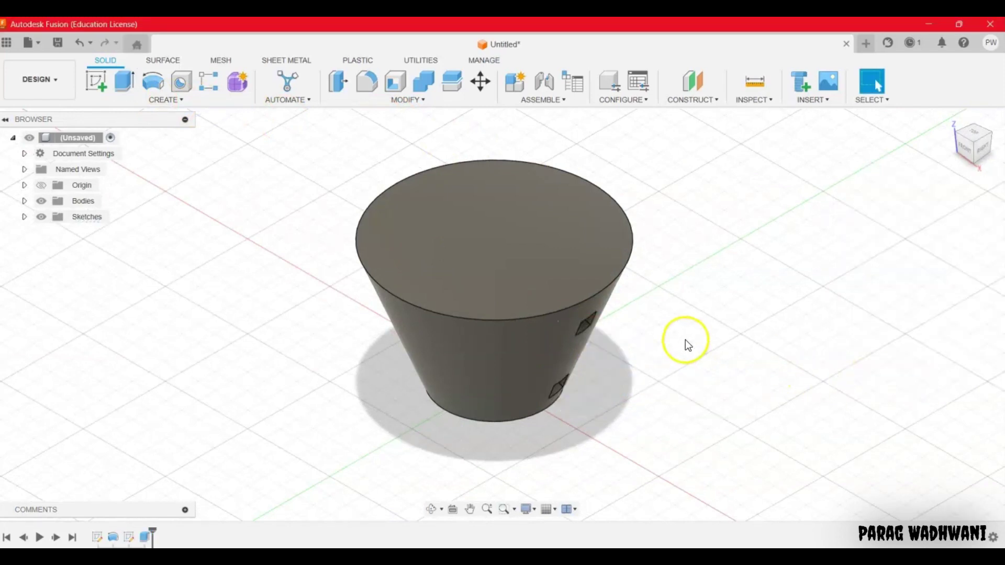
key(ctrl+z)
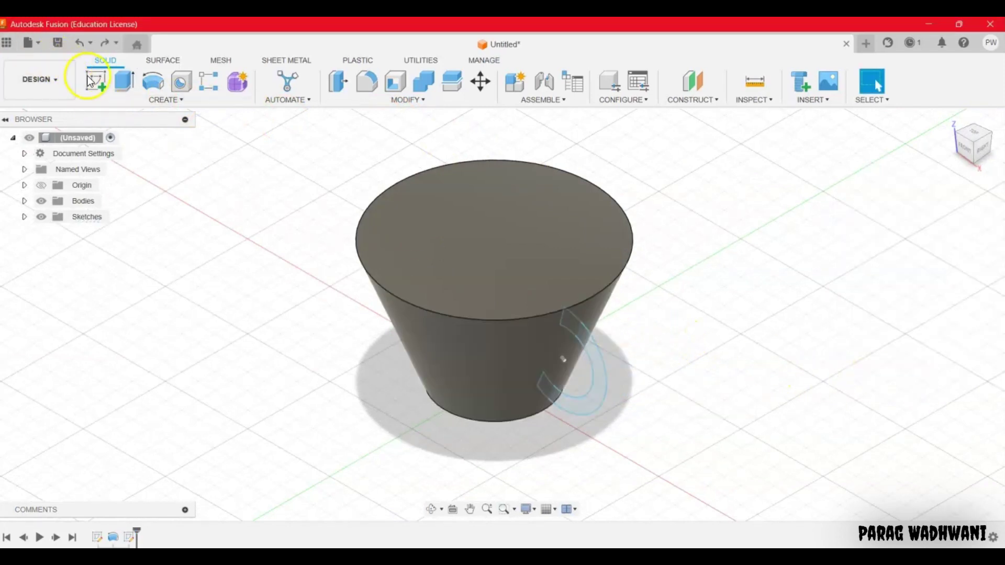
Extrude the handle profile 0.50 cm with the Join operation onto the cup body
click(100, 81)
click(125, 81)
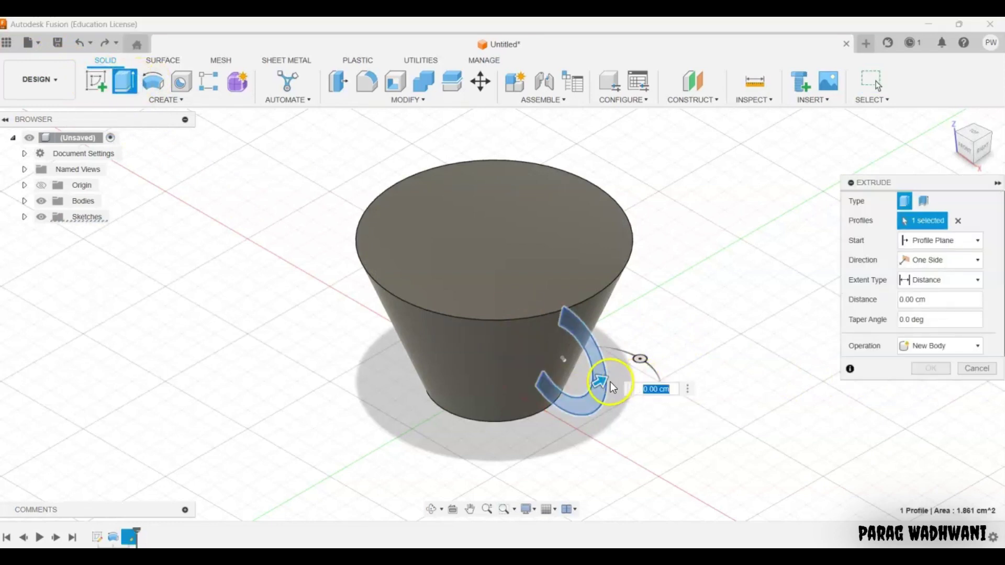
drag(606, 377, 617, 371)
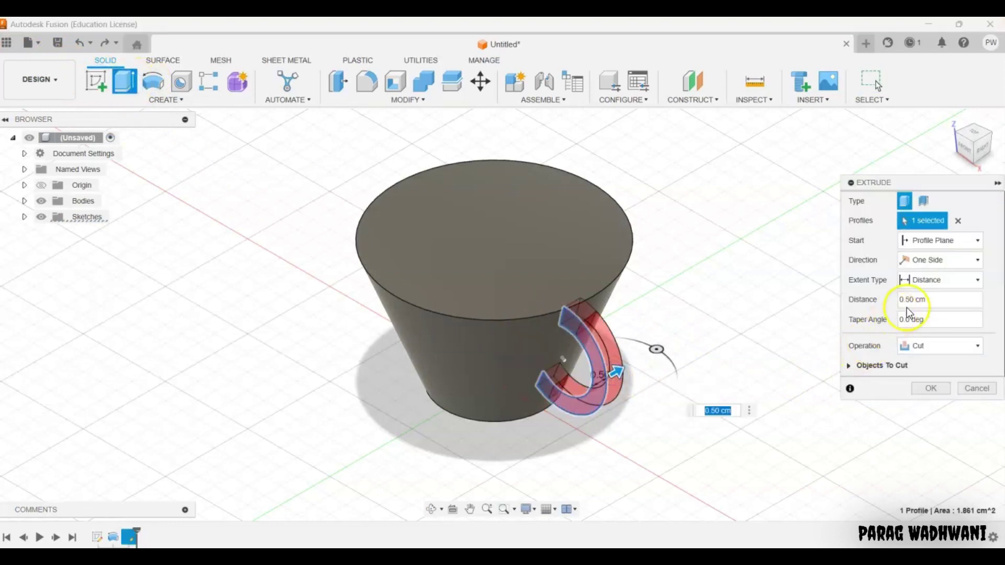
click(934, 343)
click(928, 364)
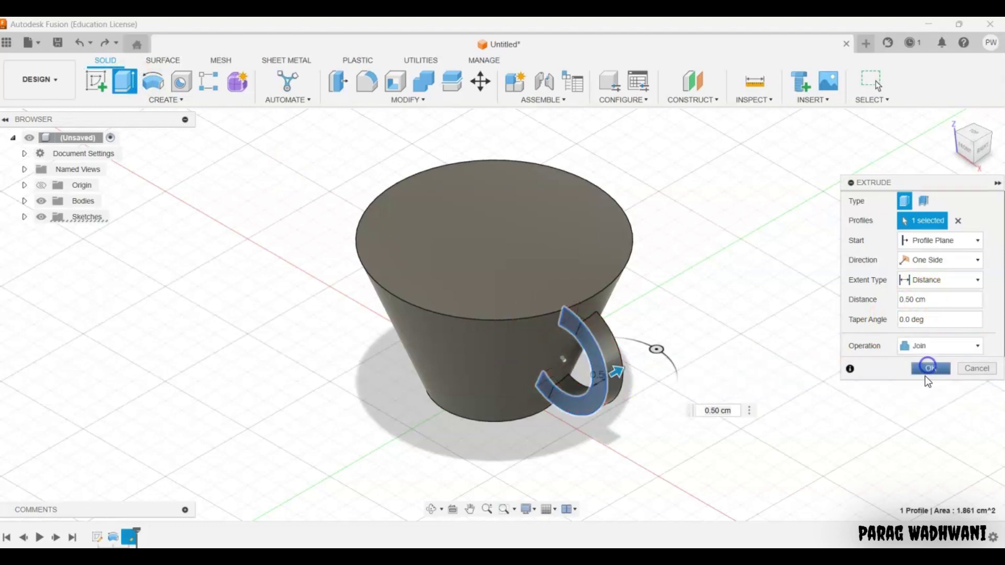
click(929, 368)
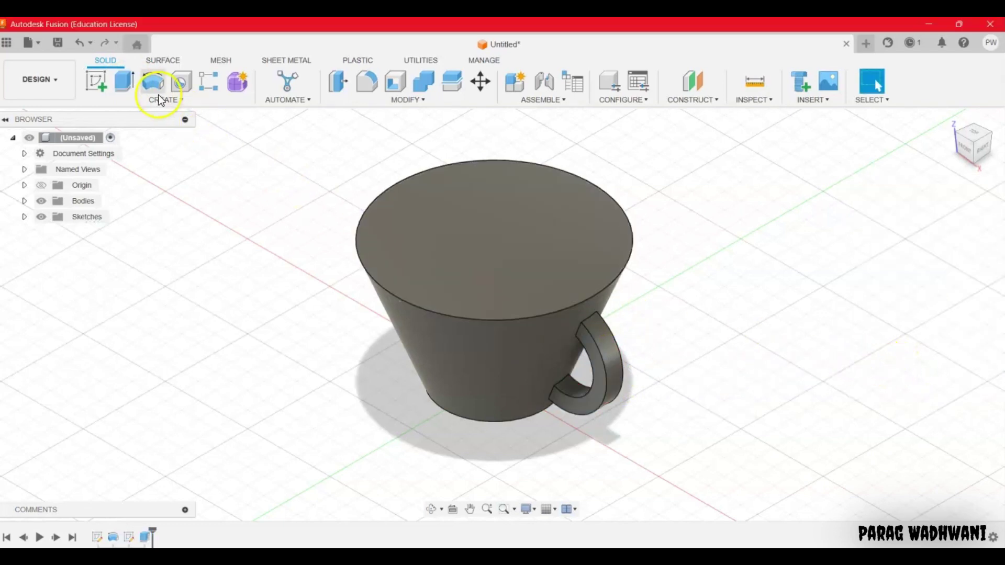
Shell the cup with the top face removed and a 0.25 cm inside wall thickness
click(404, 84)
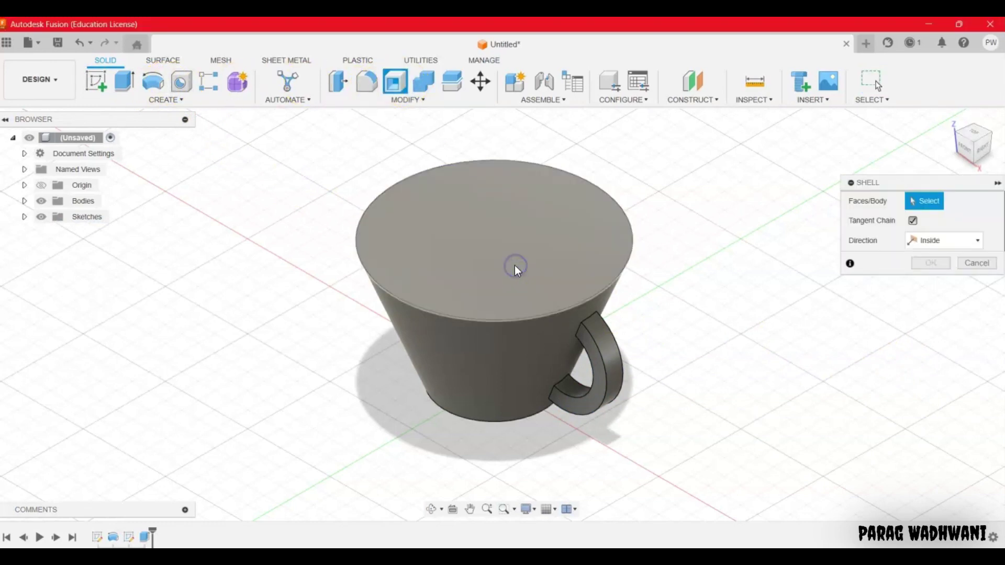
click(514, 265)
click(462, 238)
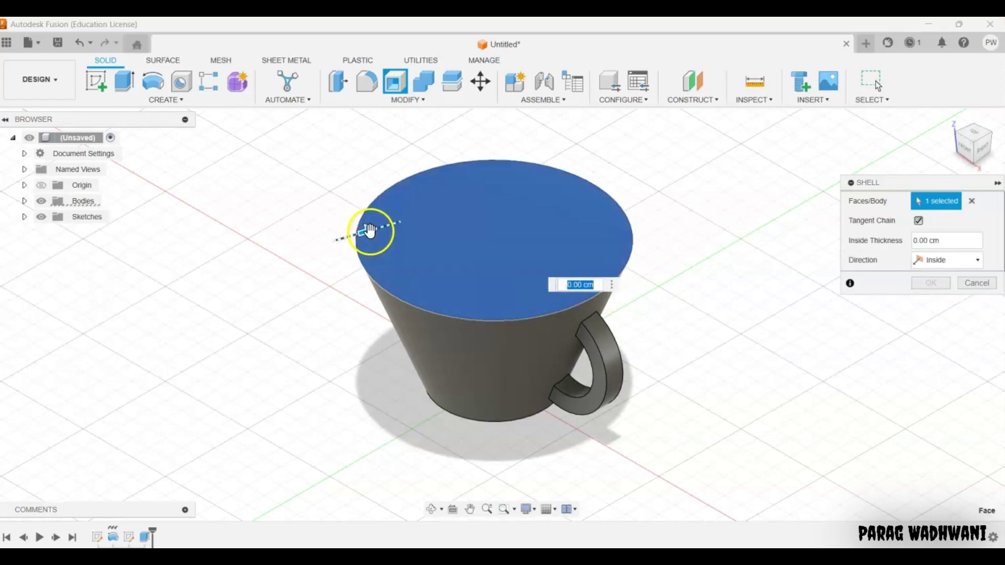
mouse_move(366, 231)
mouse_down()
mouse_move(406, 228)
mouse_move(371, 229)
mouse_up()
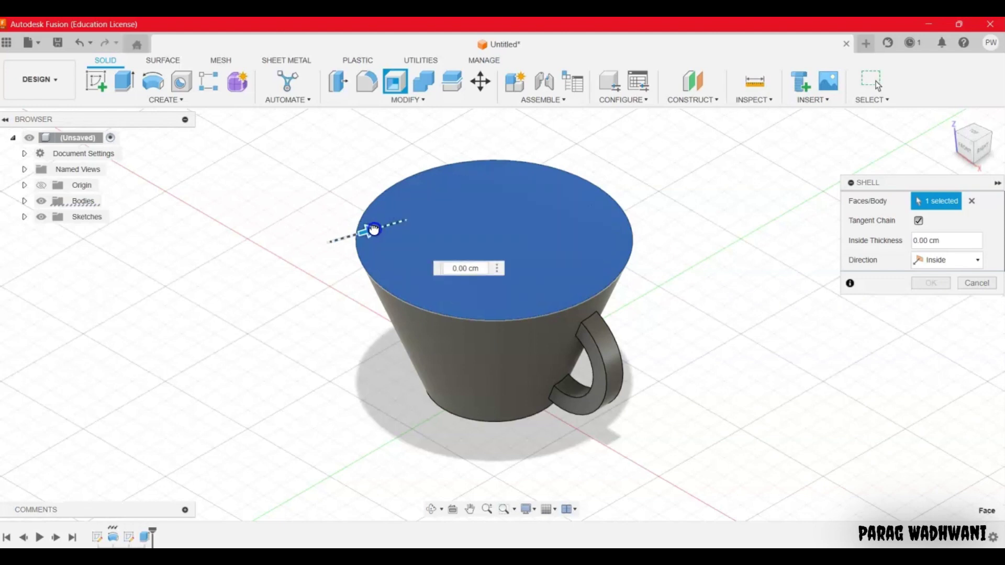
drag(380, 229, 393, 225)
click(483, 262)
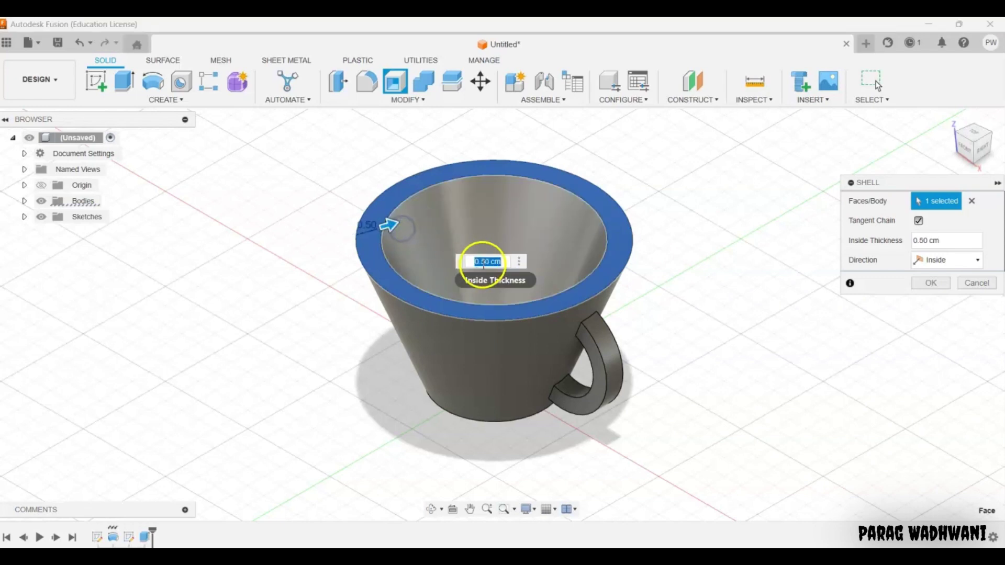
text(0.25 )
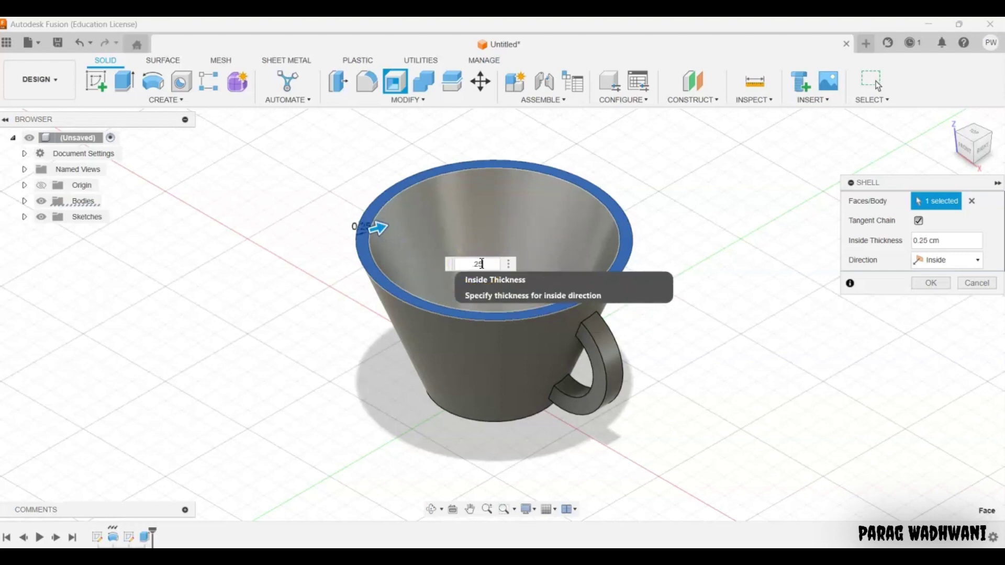
text(mm)
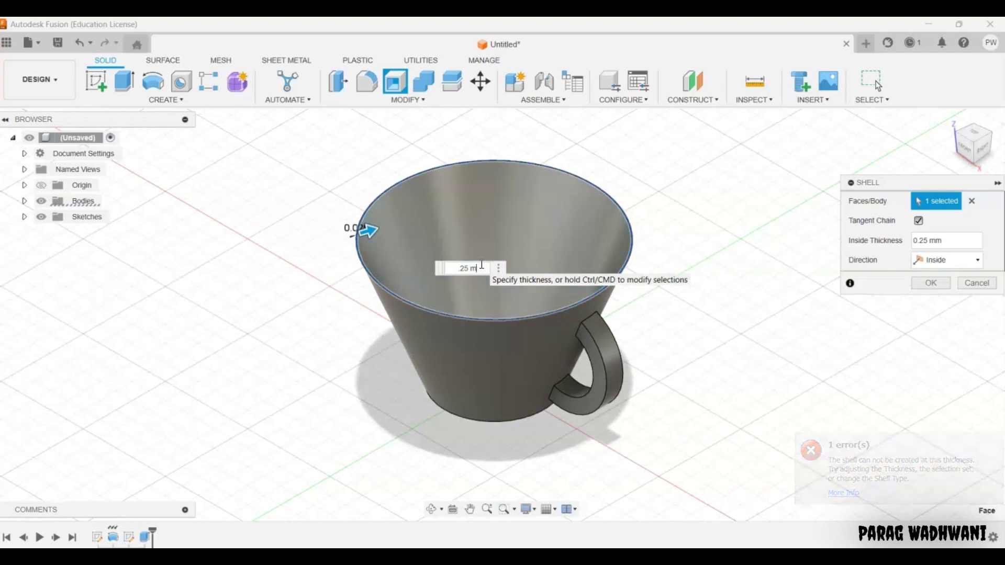
key(BackSpace)
key(BackSpace)
key(BackSpace)
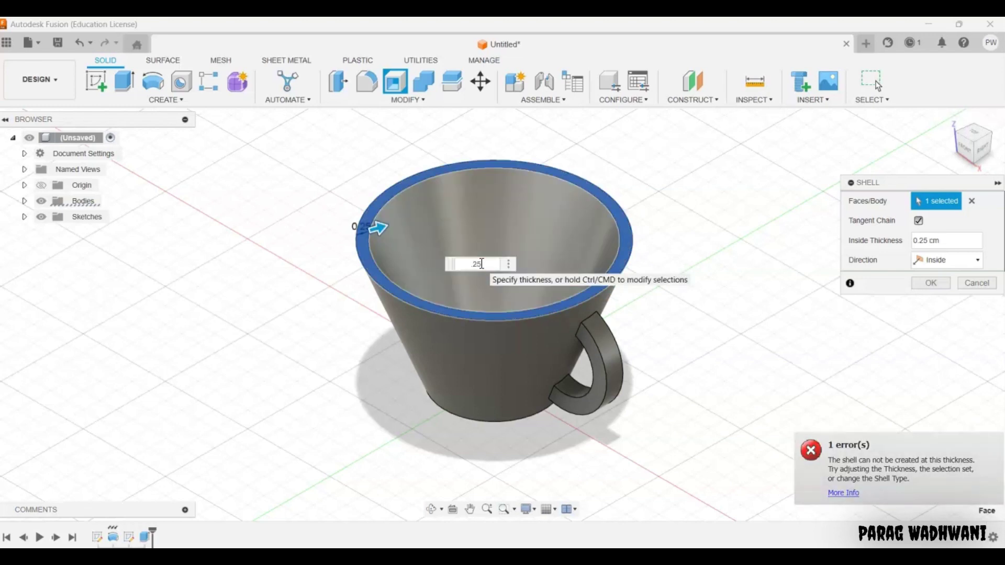
key(Return)
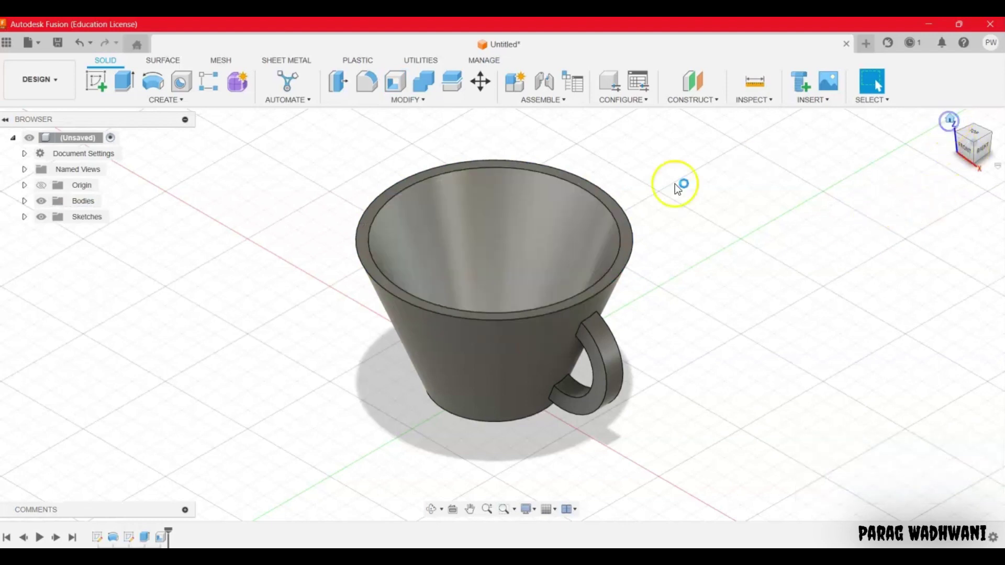
Fillet the inner and outer rim edges with a 0.25 cm radius
click(368, 83)
click(407, 189)
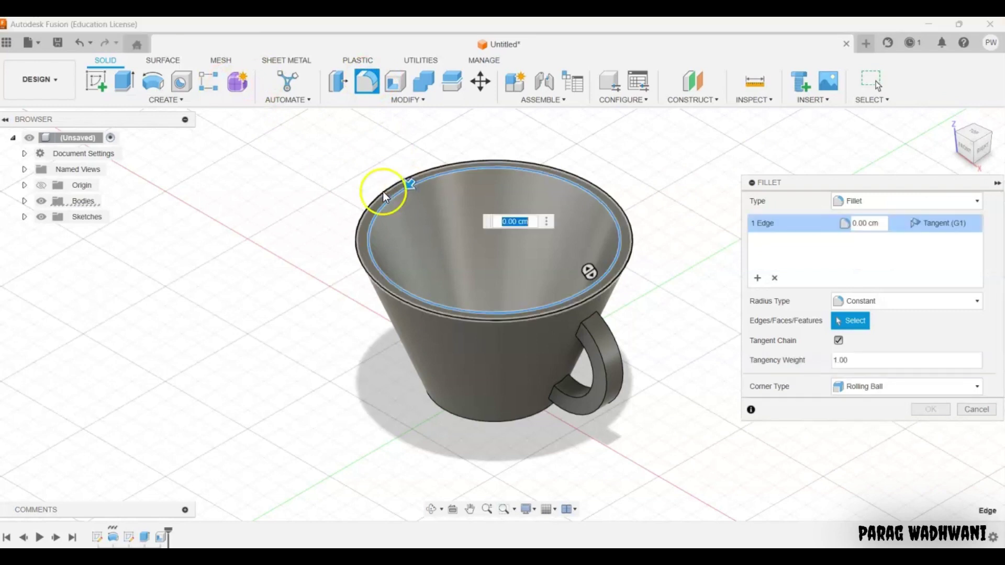
click(382, 192)
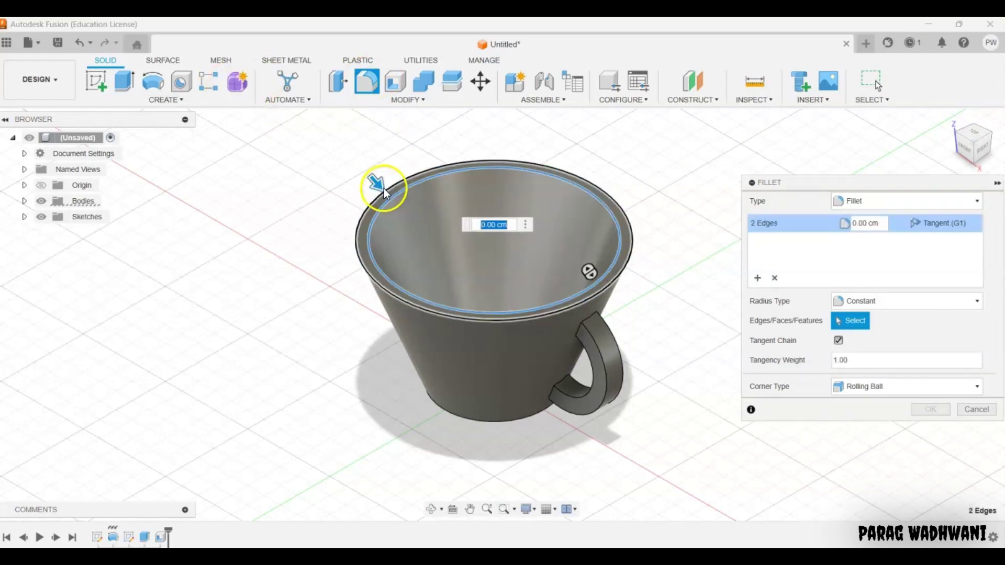
drag(384, 189, 393, 197)
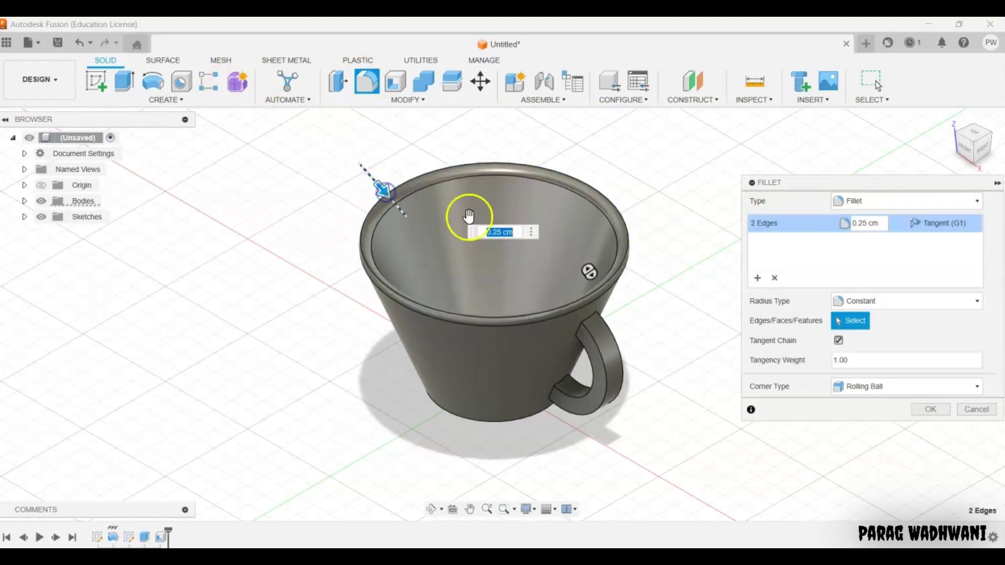
click(924, 410)
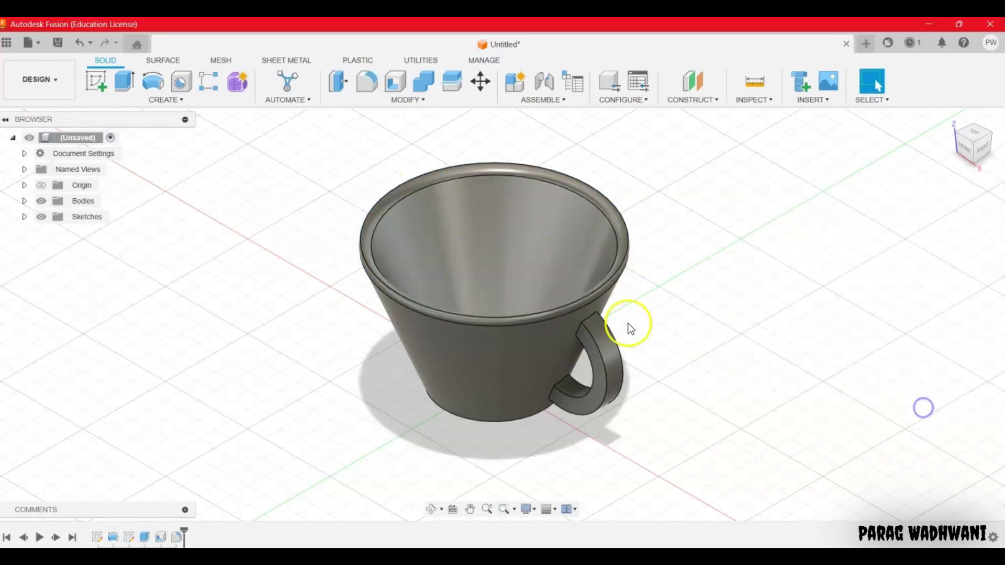
mouse_move(952, 124)
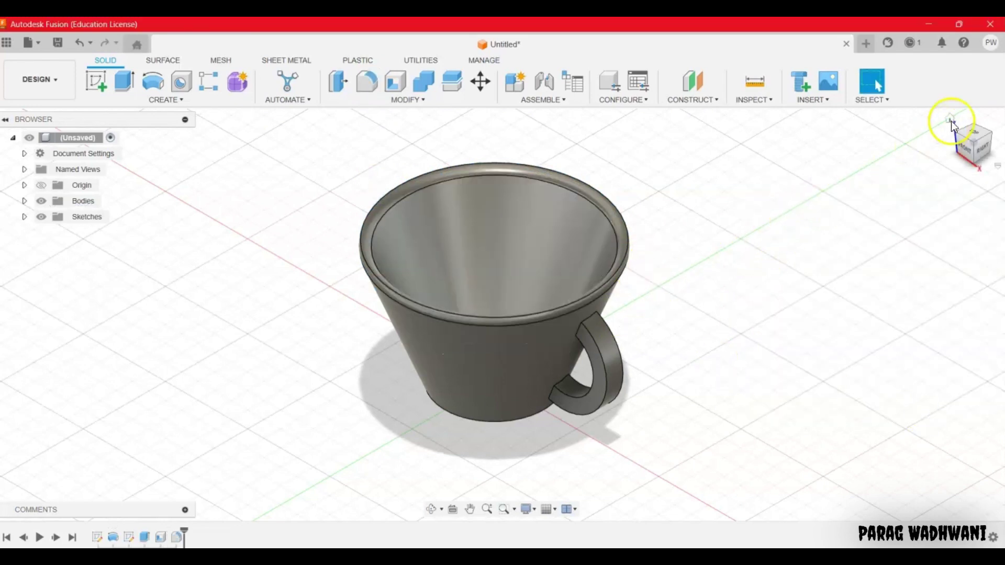
Tilt to the cup's base edge, start a fillet on it, then cancel it
click(949, 118)
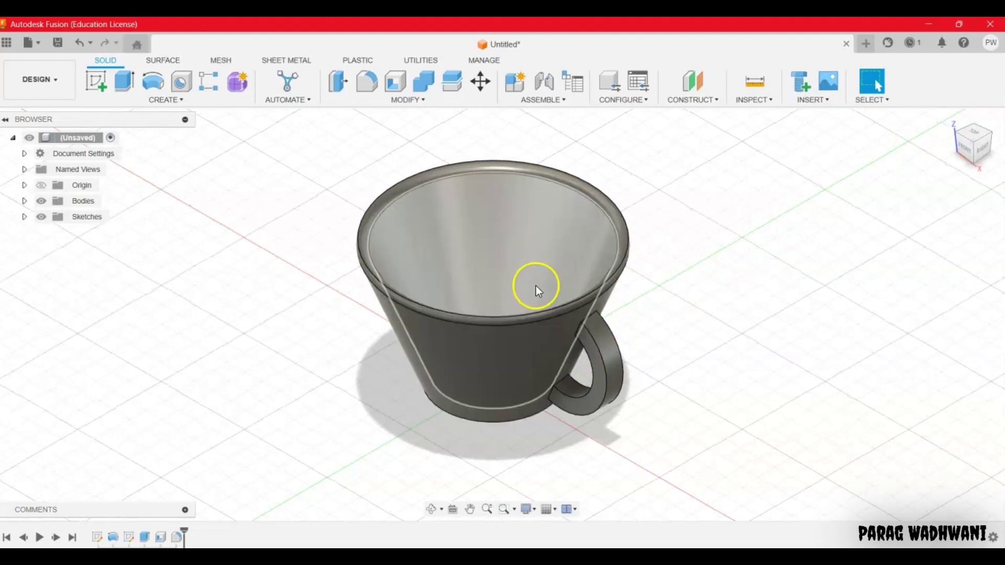
shift+middle_drag(494, 392, 491, 423)
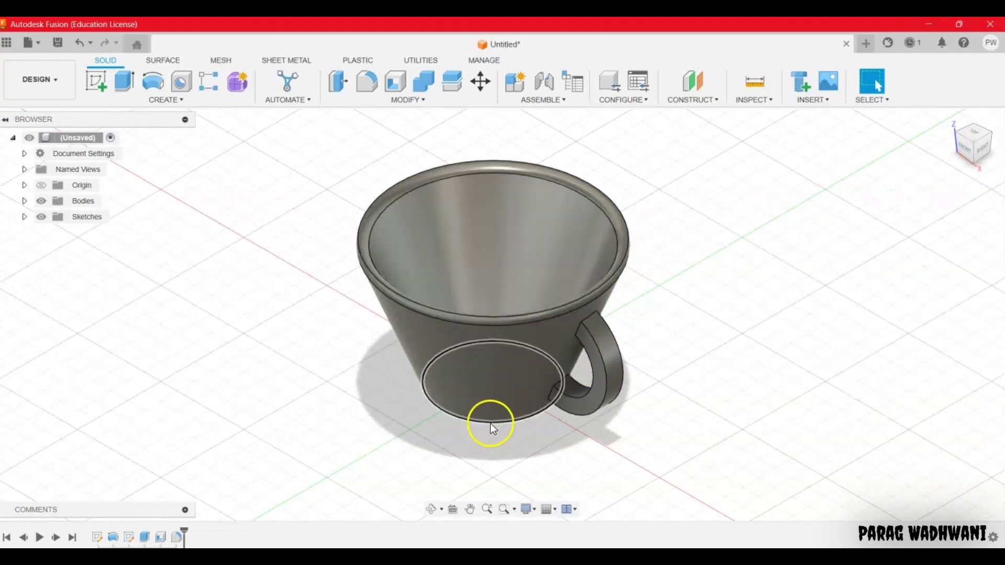
click(491, 423)
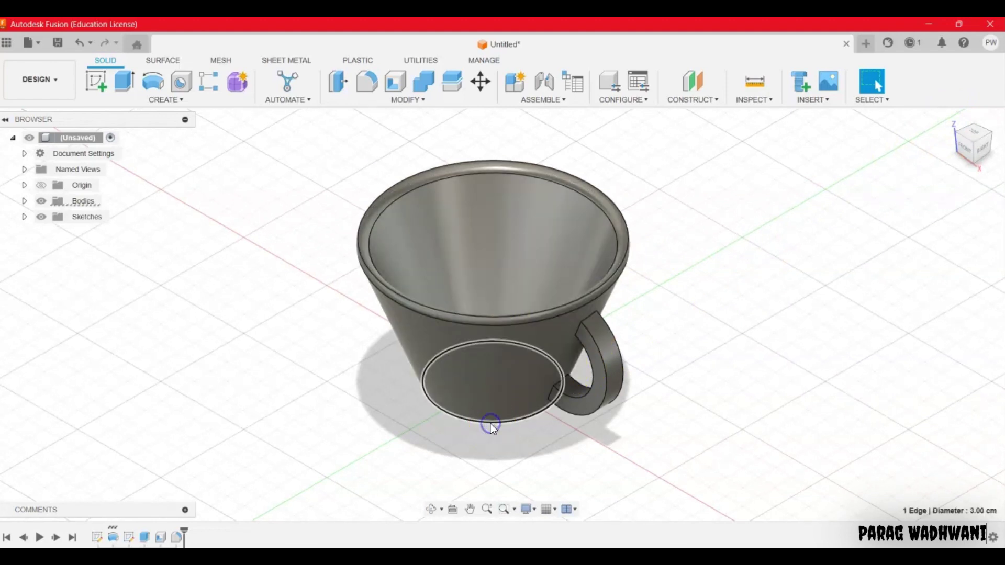
click(351, 86)
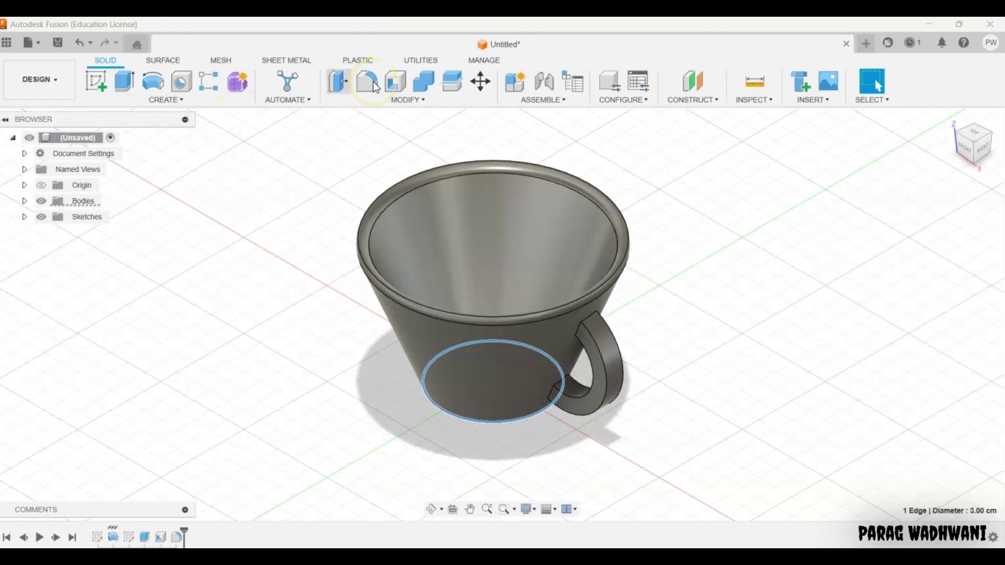
click(368, 82)
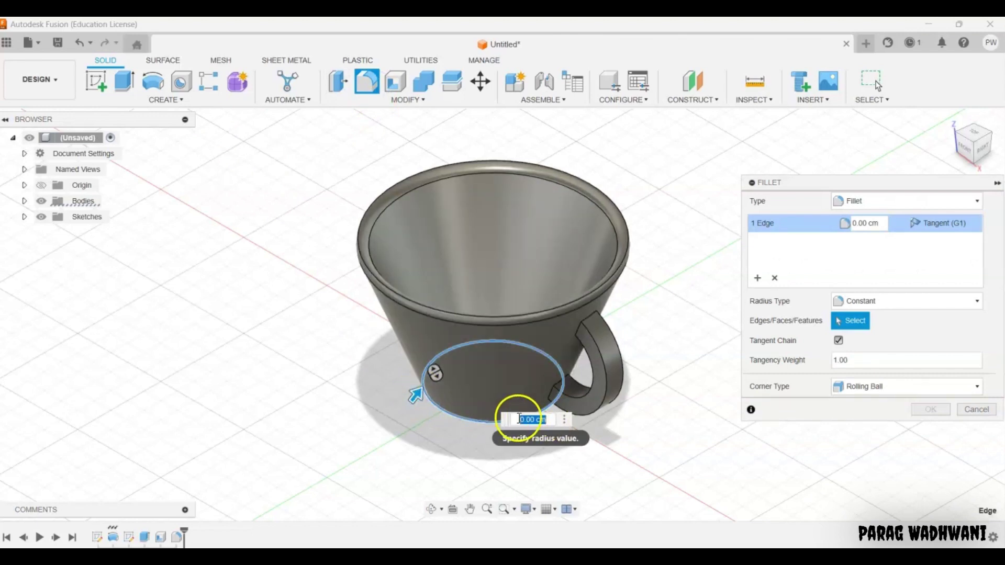
click(977, 410)
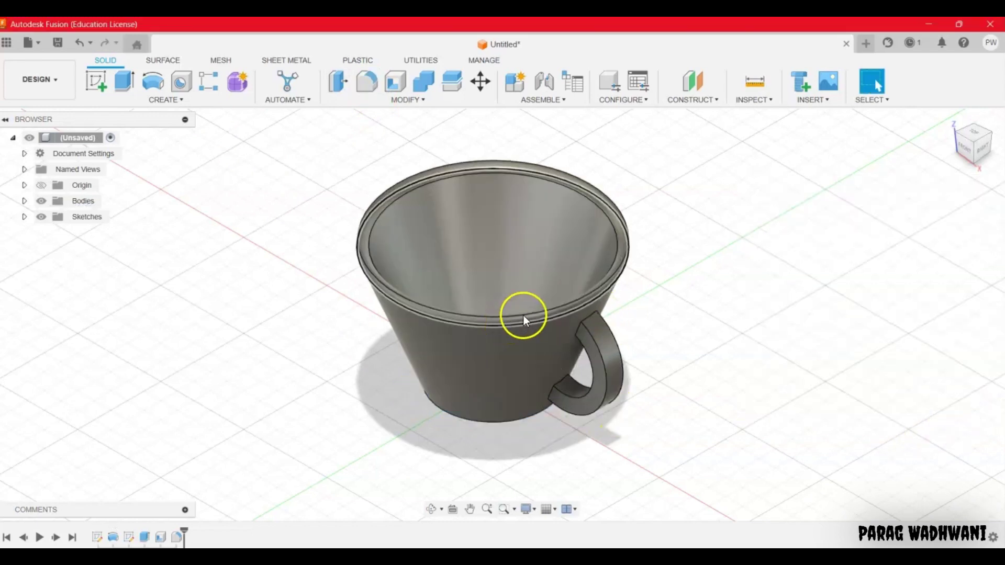
From the top view, fillet the inner bottom circle with a 0.10 cm radius
click(972, 132)
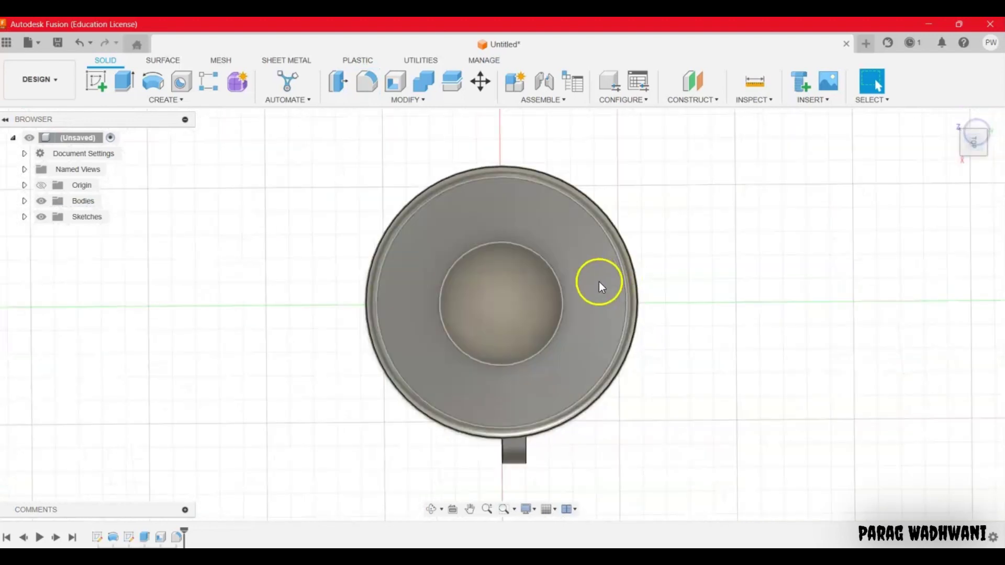
click(562, 281)
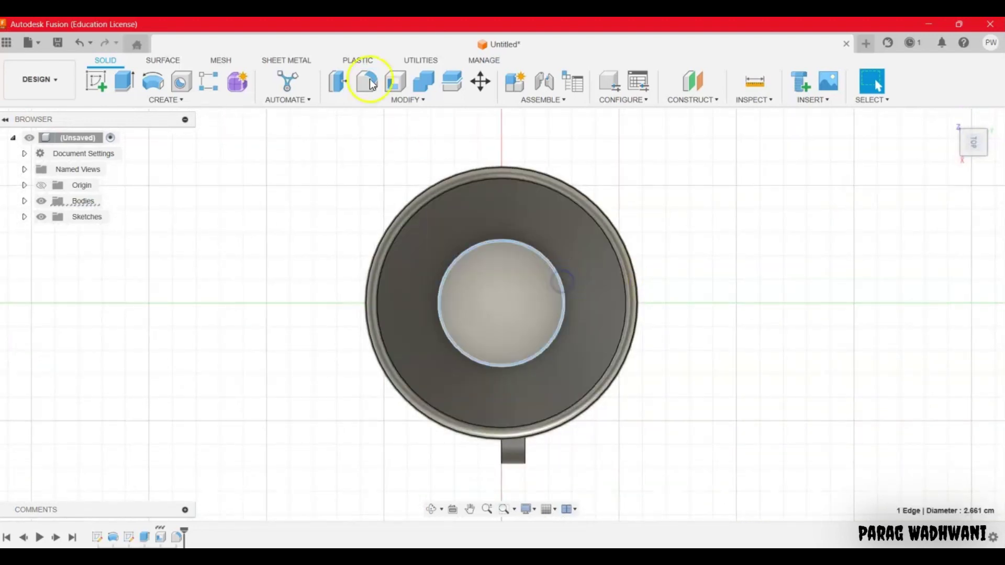
click(370, 84)
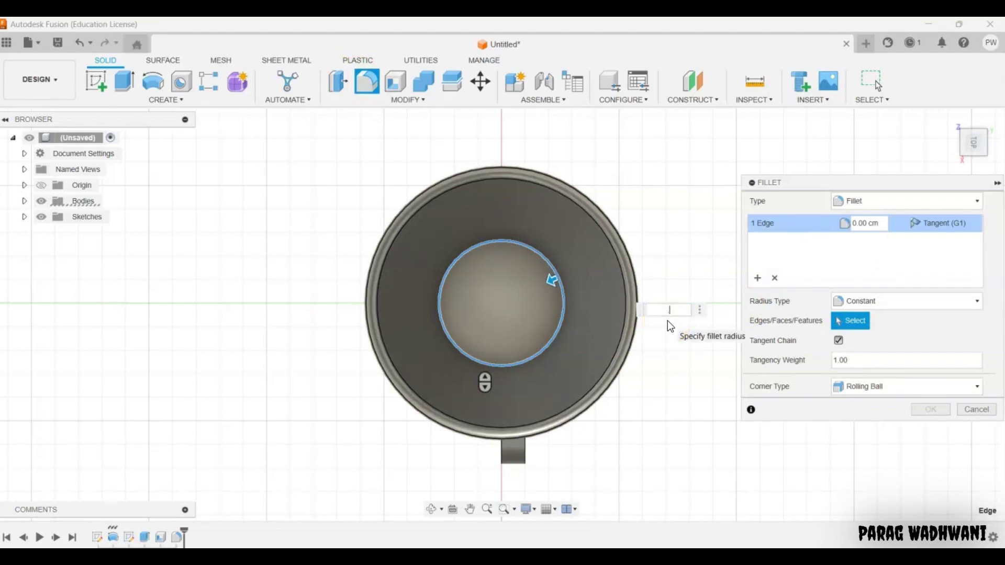
text(.10)
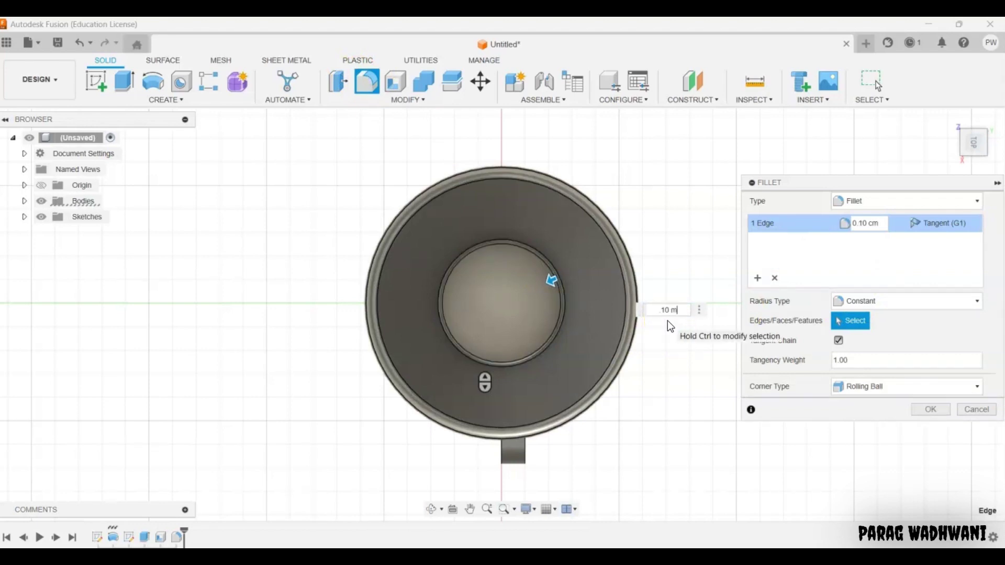
key(Return)
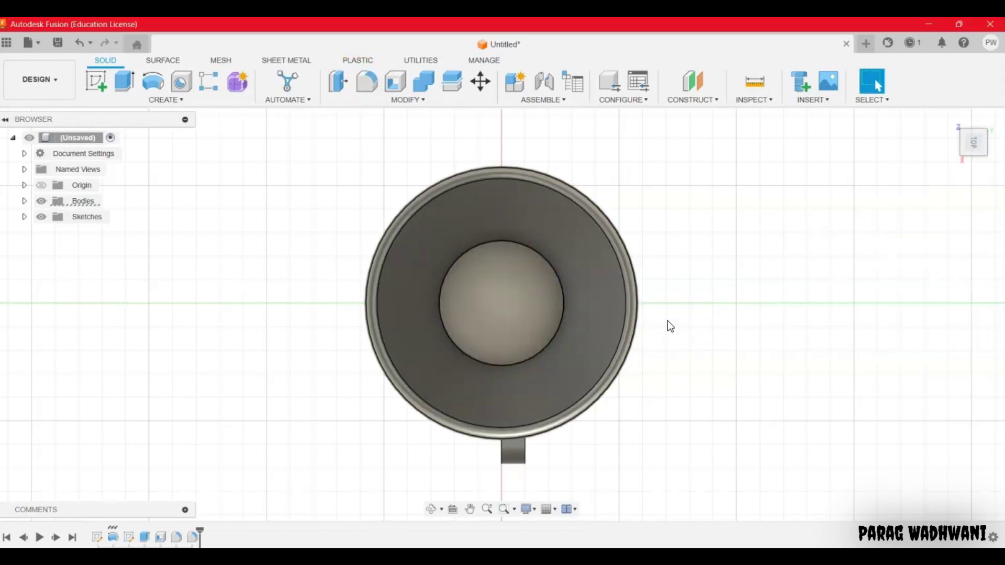
mouse_move(973, 142)
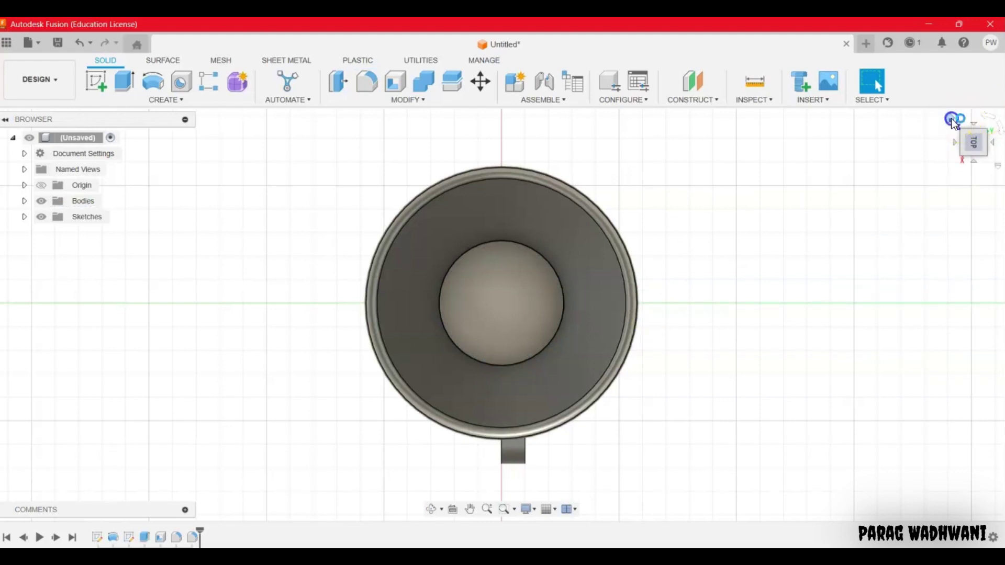
Return to the home view, box-select the cup's faces, and clear the selection
click(950, 119)
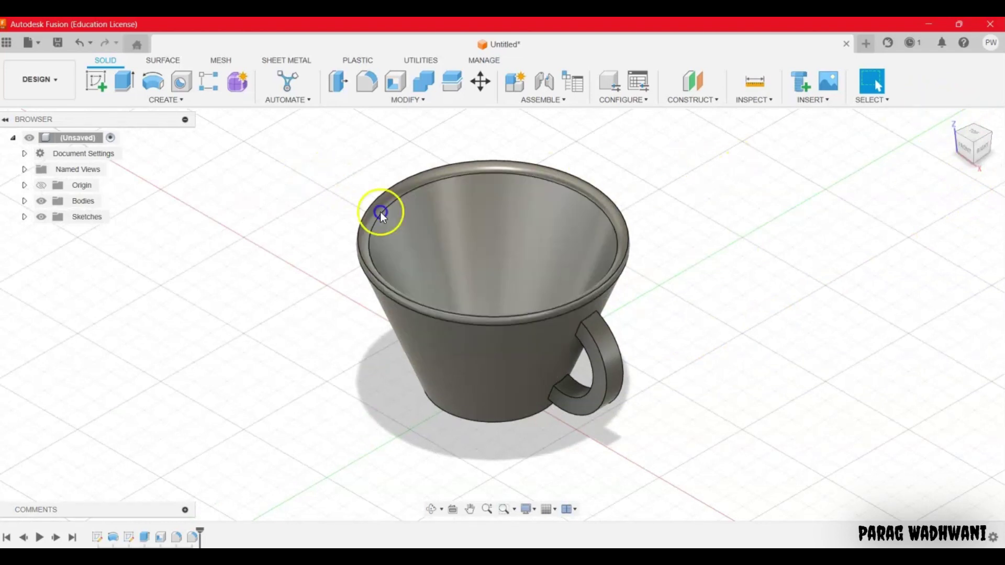
drag(302, 169, 828, 461)
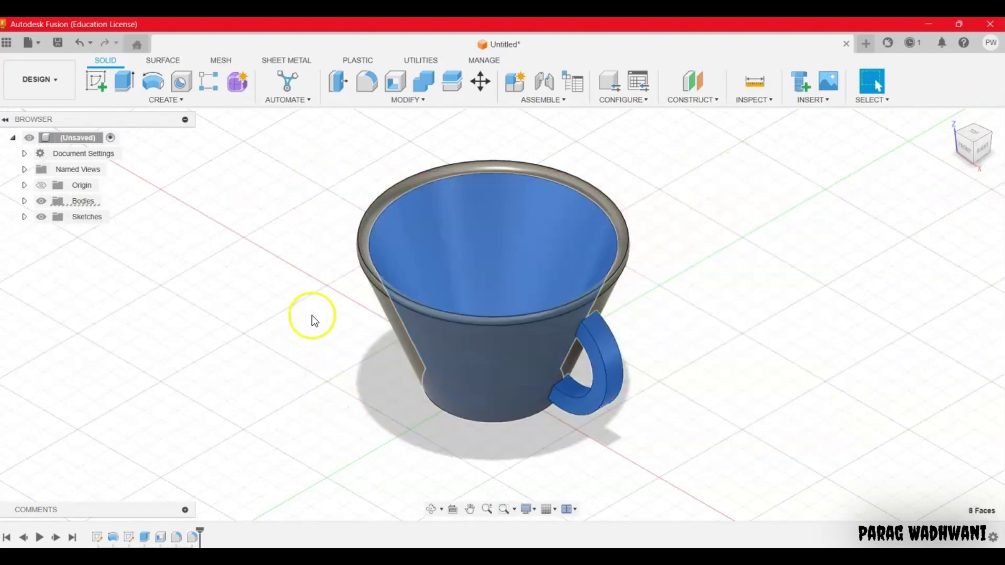
click(313, 319)
drag(303, 156, 821, 394)
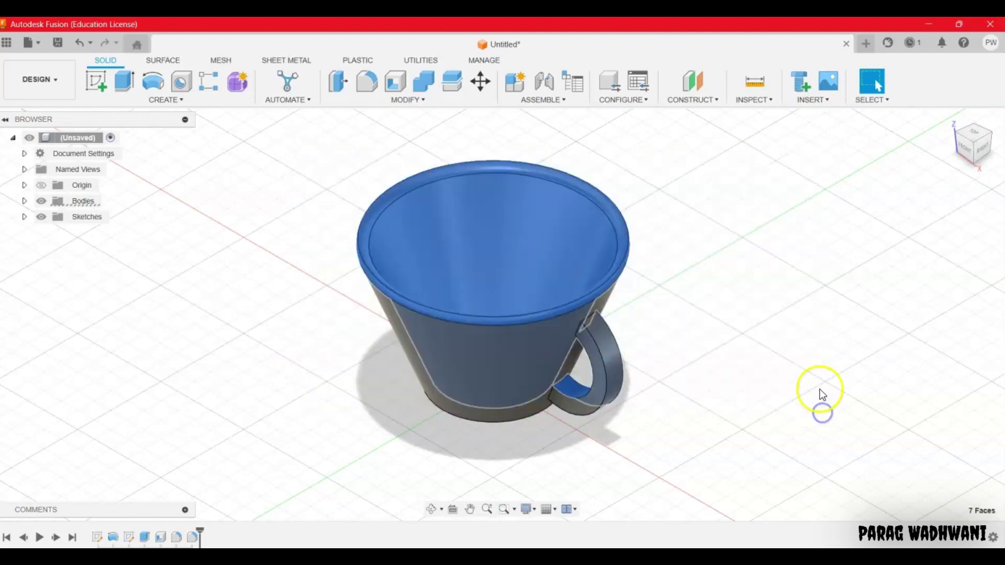
click(820, 389)
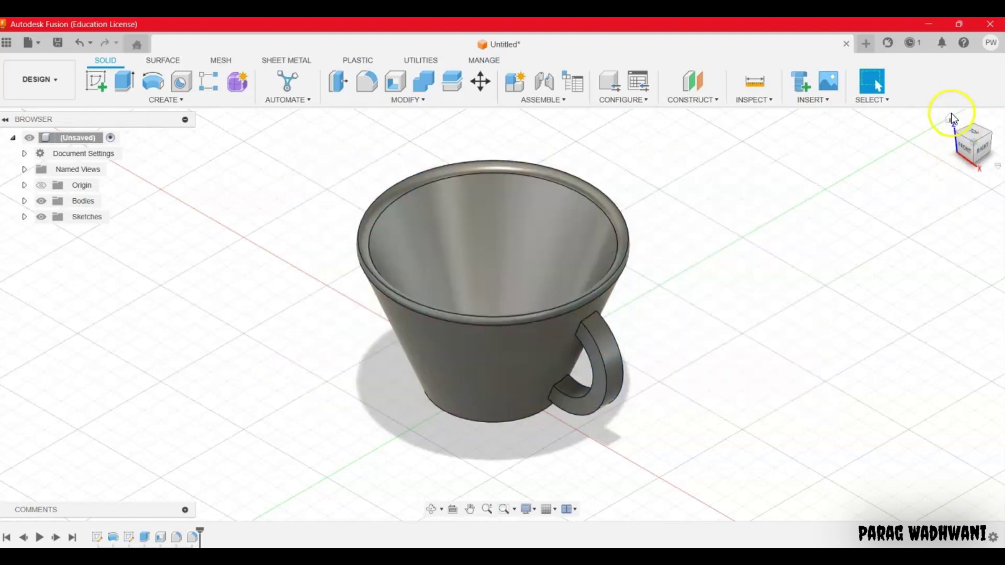
From the front view, fillet the handle's inner and outer curved edges with radius .25
click(964, 152)
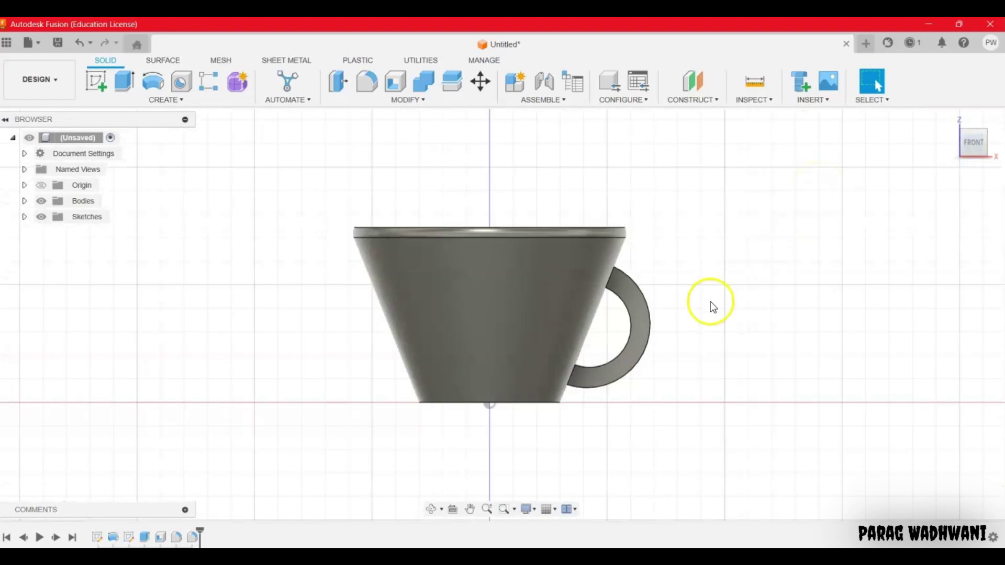
click(630, 330)
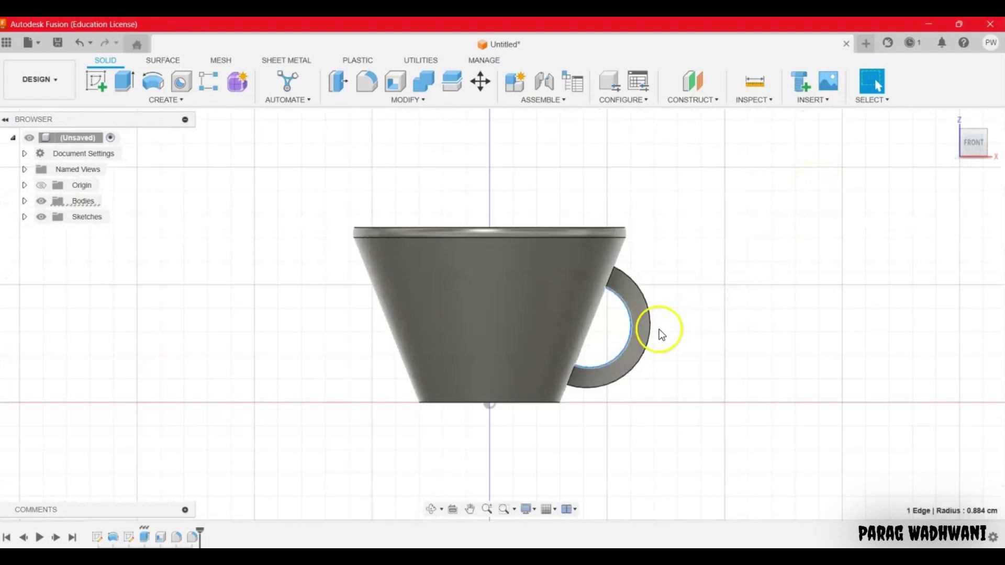
ctrl+click(650, 329)
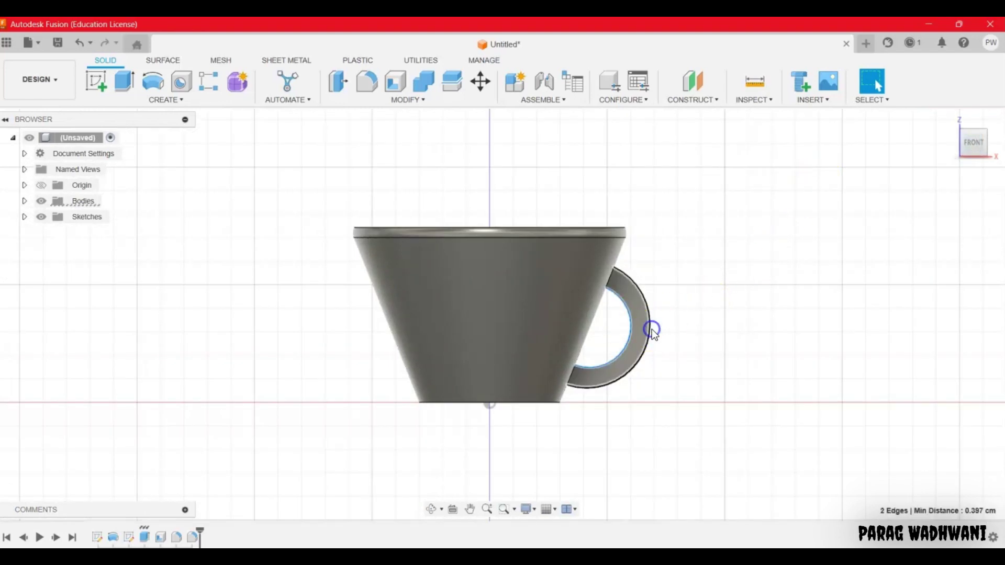
click(375, 87)
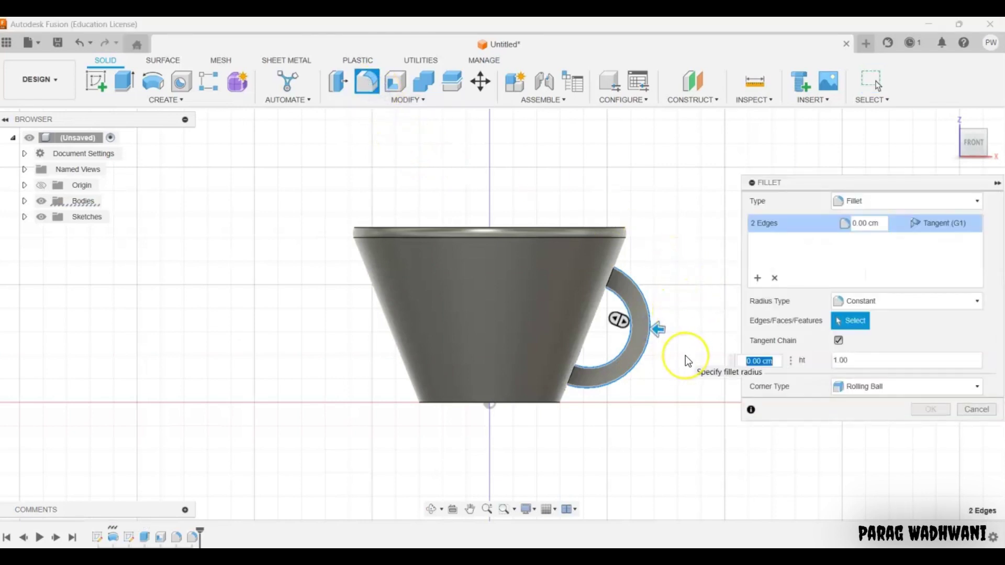
text(.25)
key(Return)
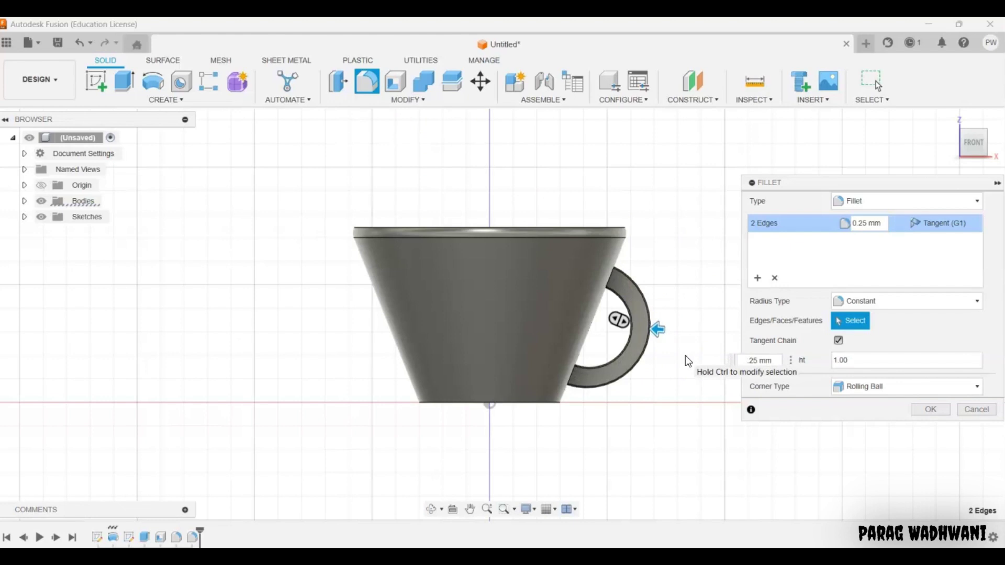
key(BackSpace)
key(Return)
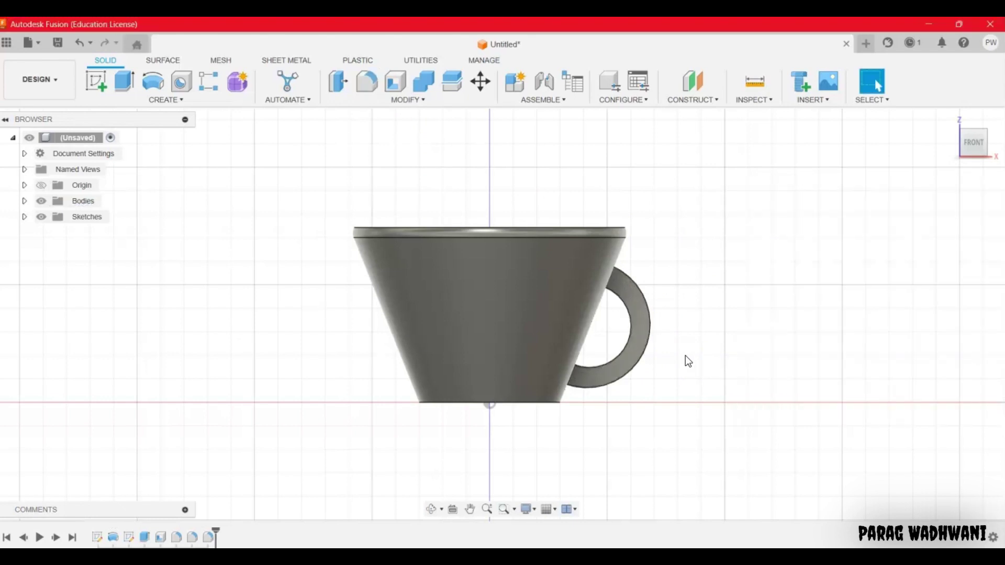
From the home view, undo and redo the handle fillet
click(950, 116)
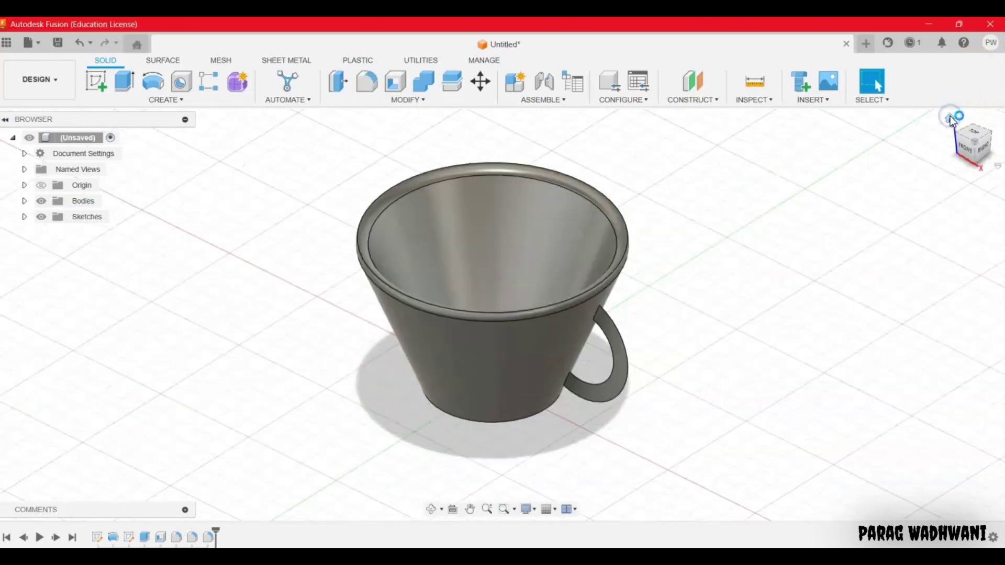
key(ctrl+z)
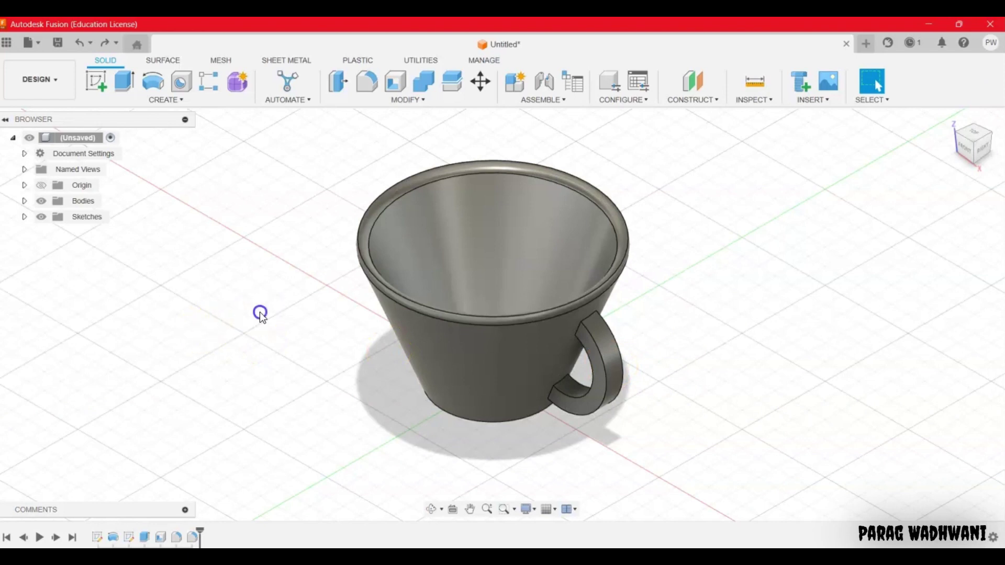
click(516, 224)
key(ctrl+y)
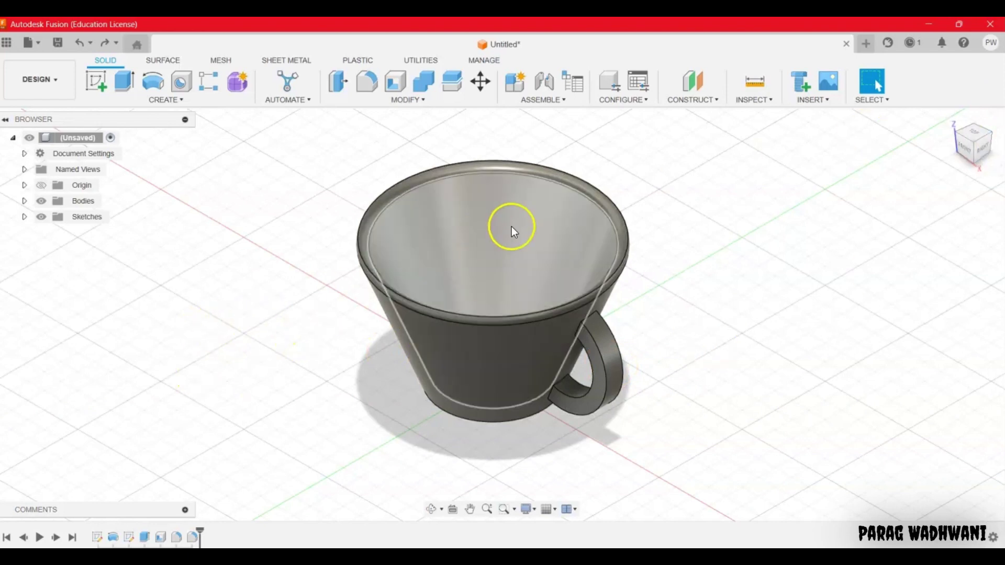
Roll the timeline back to the first sketch, play the history, then jump to the end
drag(201, 529, 95, 529)
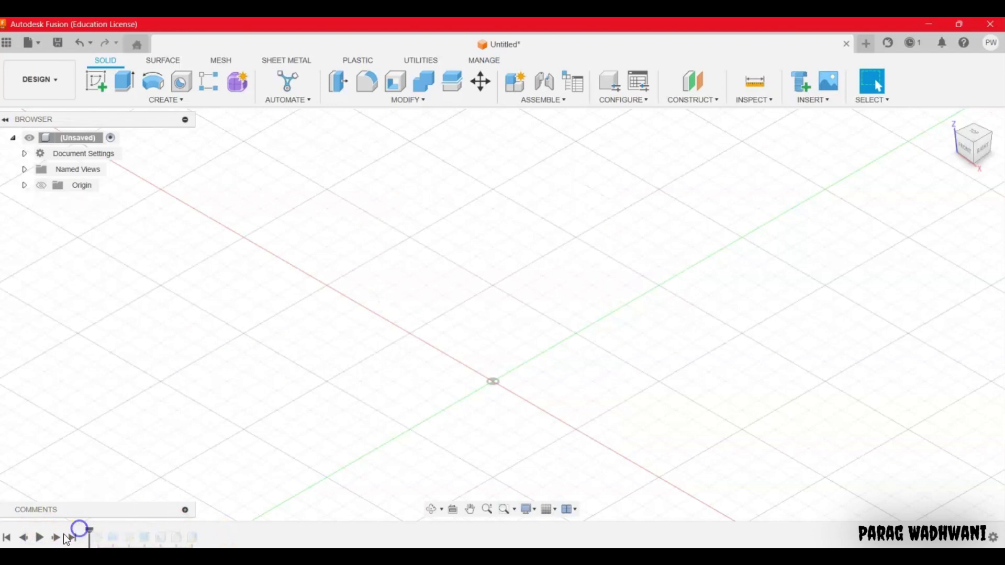
click(40, 538)
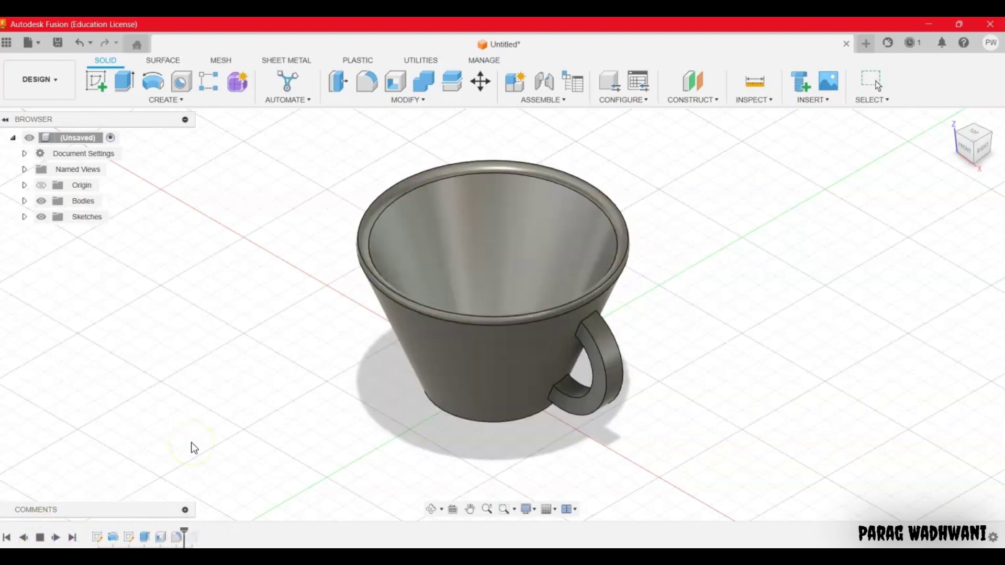
drag(89, 530, 199, 530)
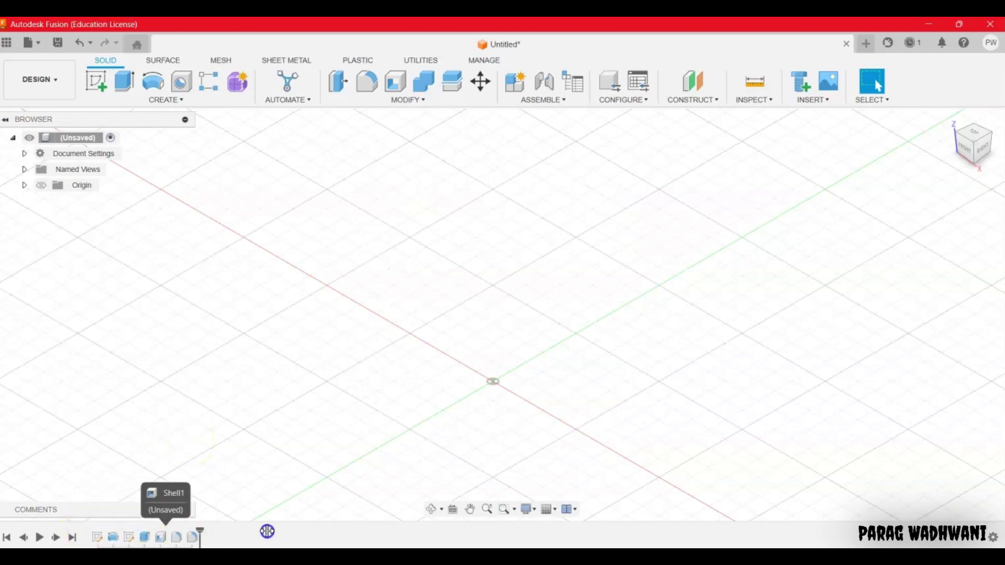